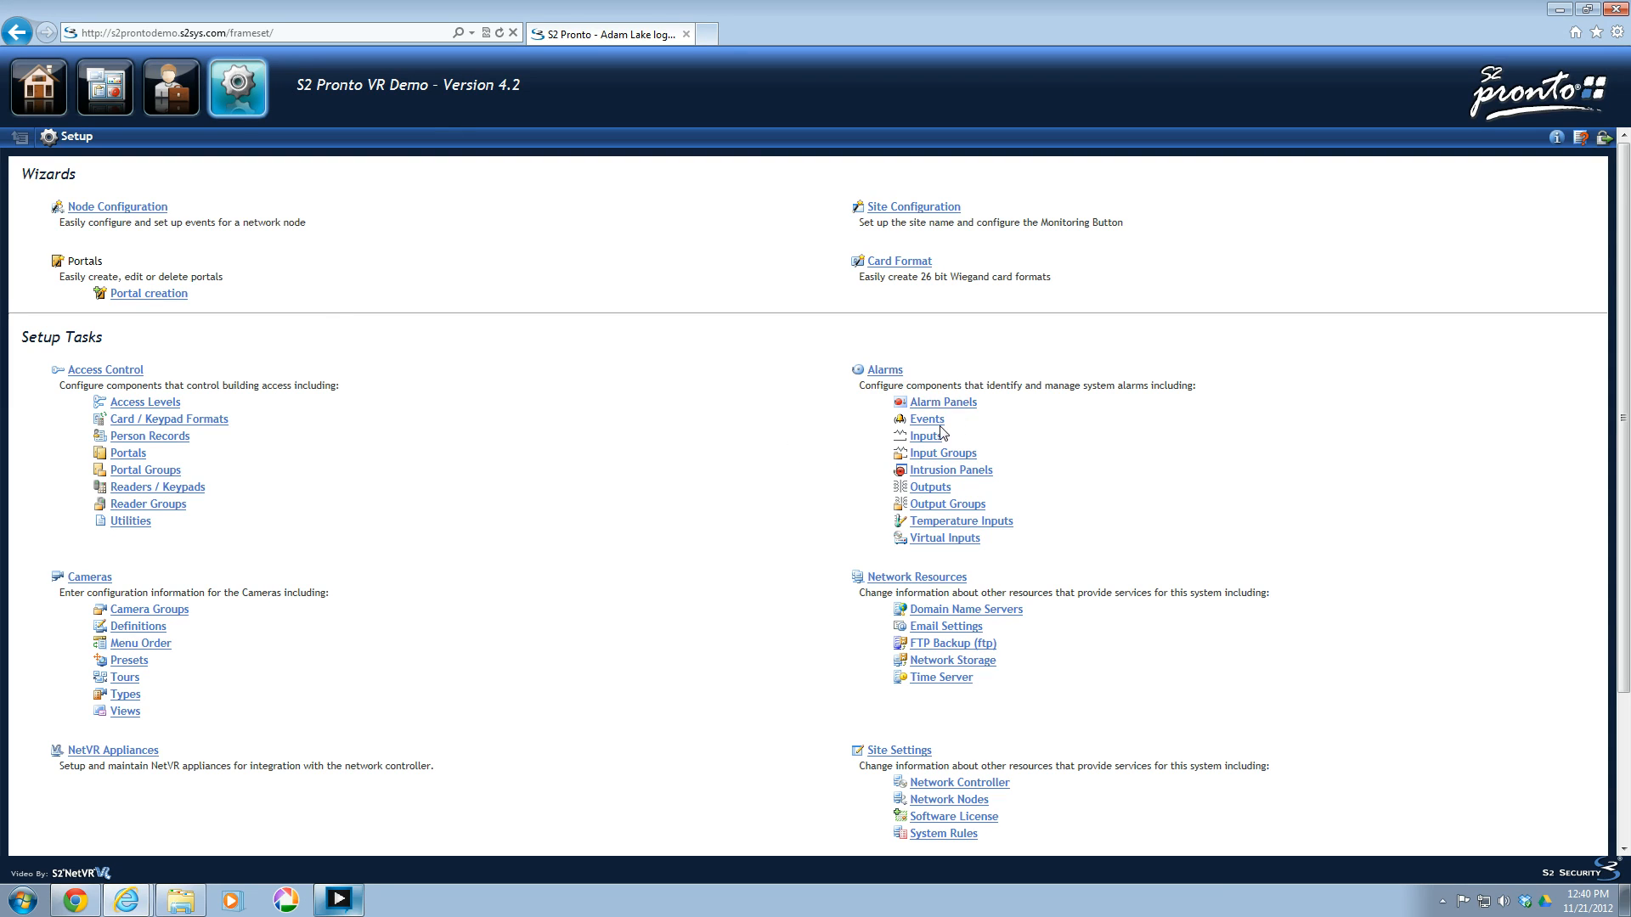
Add a new alarm event named "SMS Text Message in Off Hours".
left_click(923, 421)
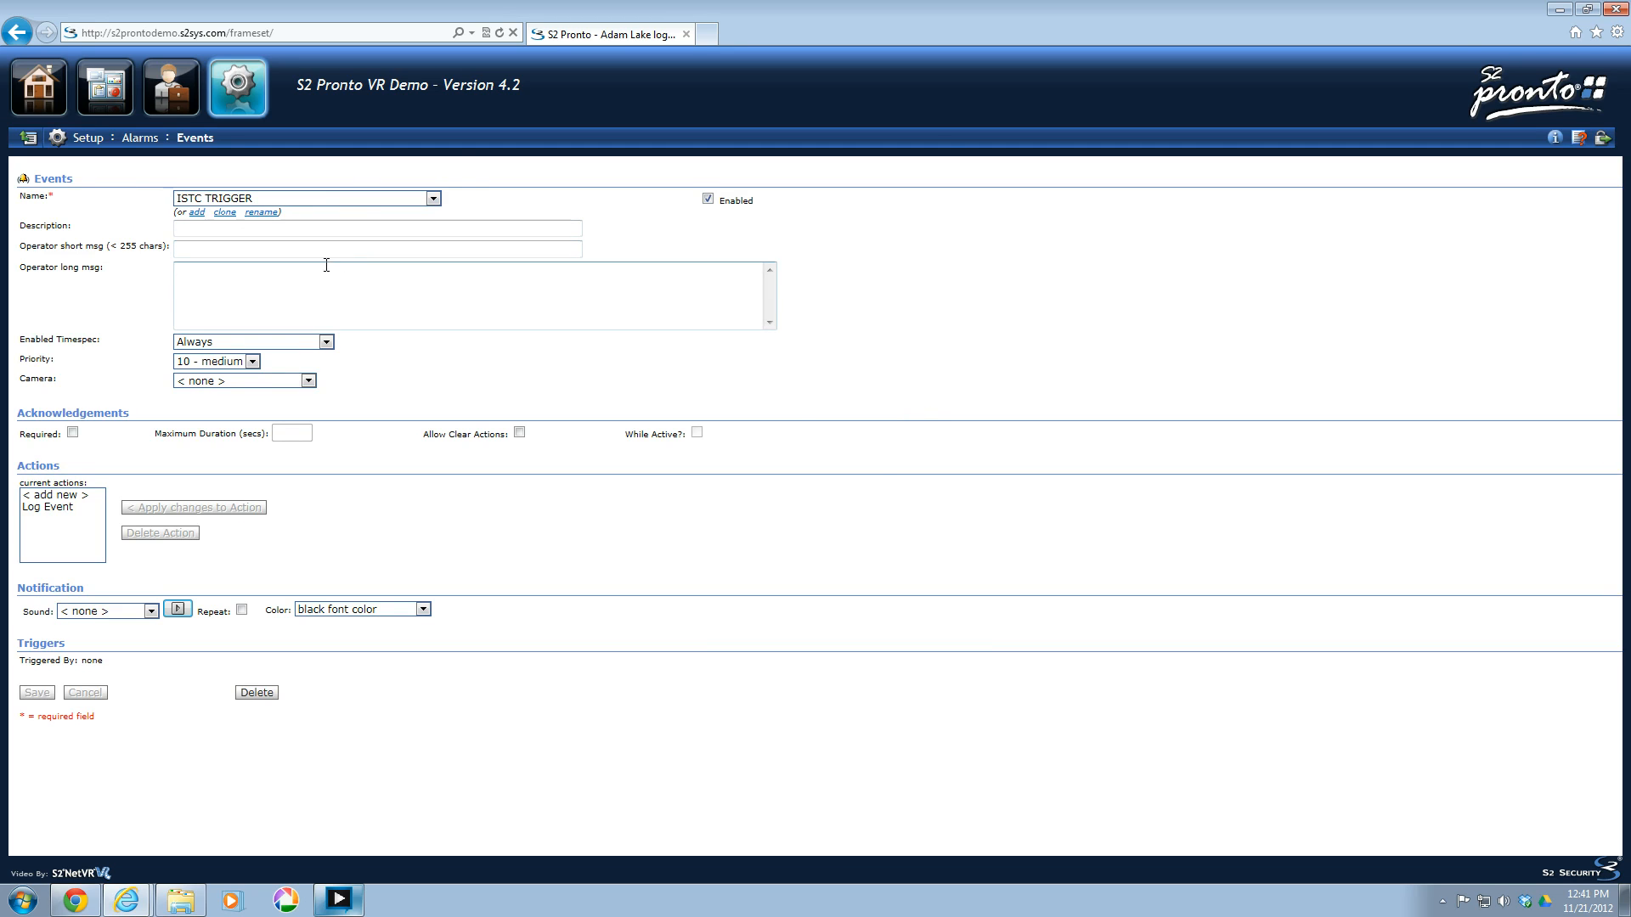
left_click(197, 214)
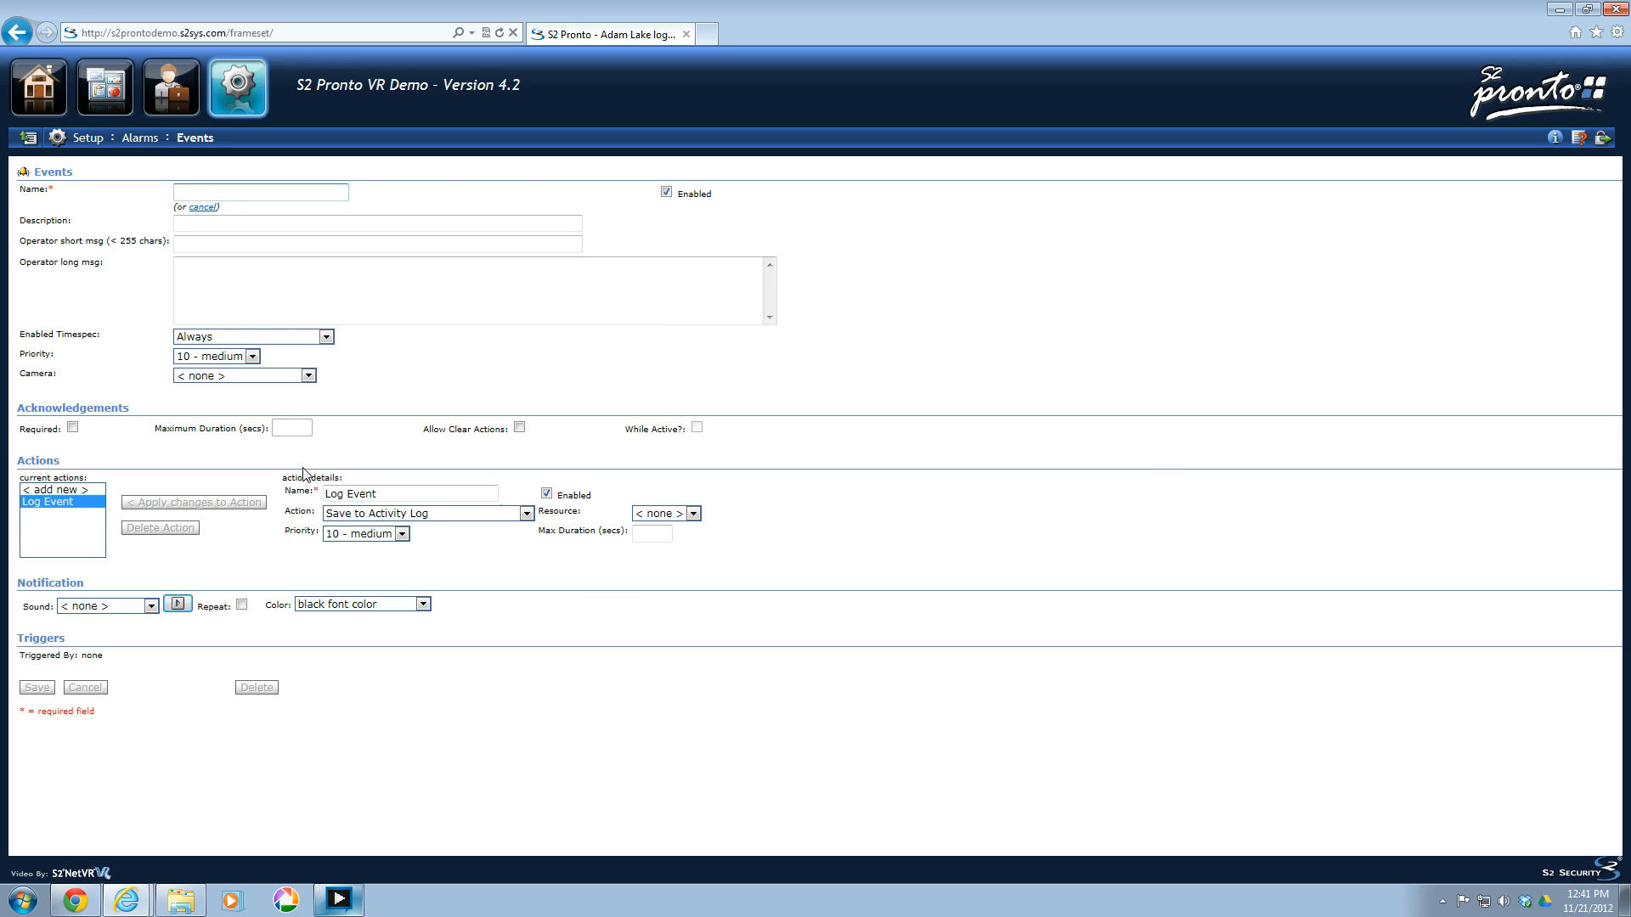
type("SMS Text Message in Off O")
key("BackSpace")
type("Houts")
key("BackSpace")
key("BackSpace")
type("rs")
Enter the event description "This is an event to send an SMS Text Message whenever a door is opened in off hours.".
key("Tab")
key("Tab")
key("Tab")
type("This is ")
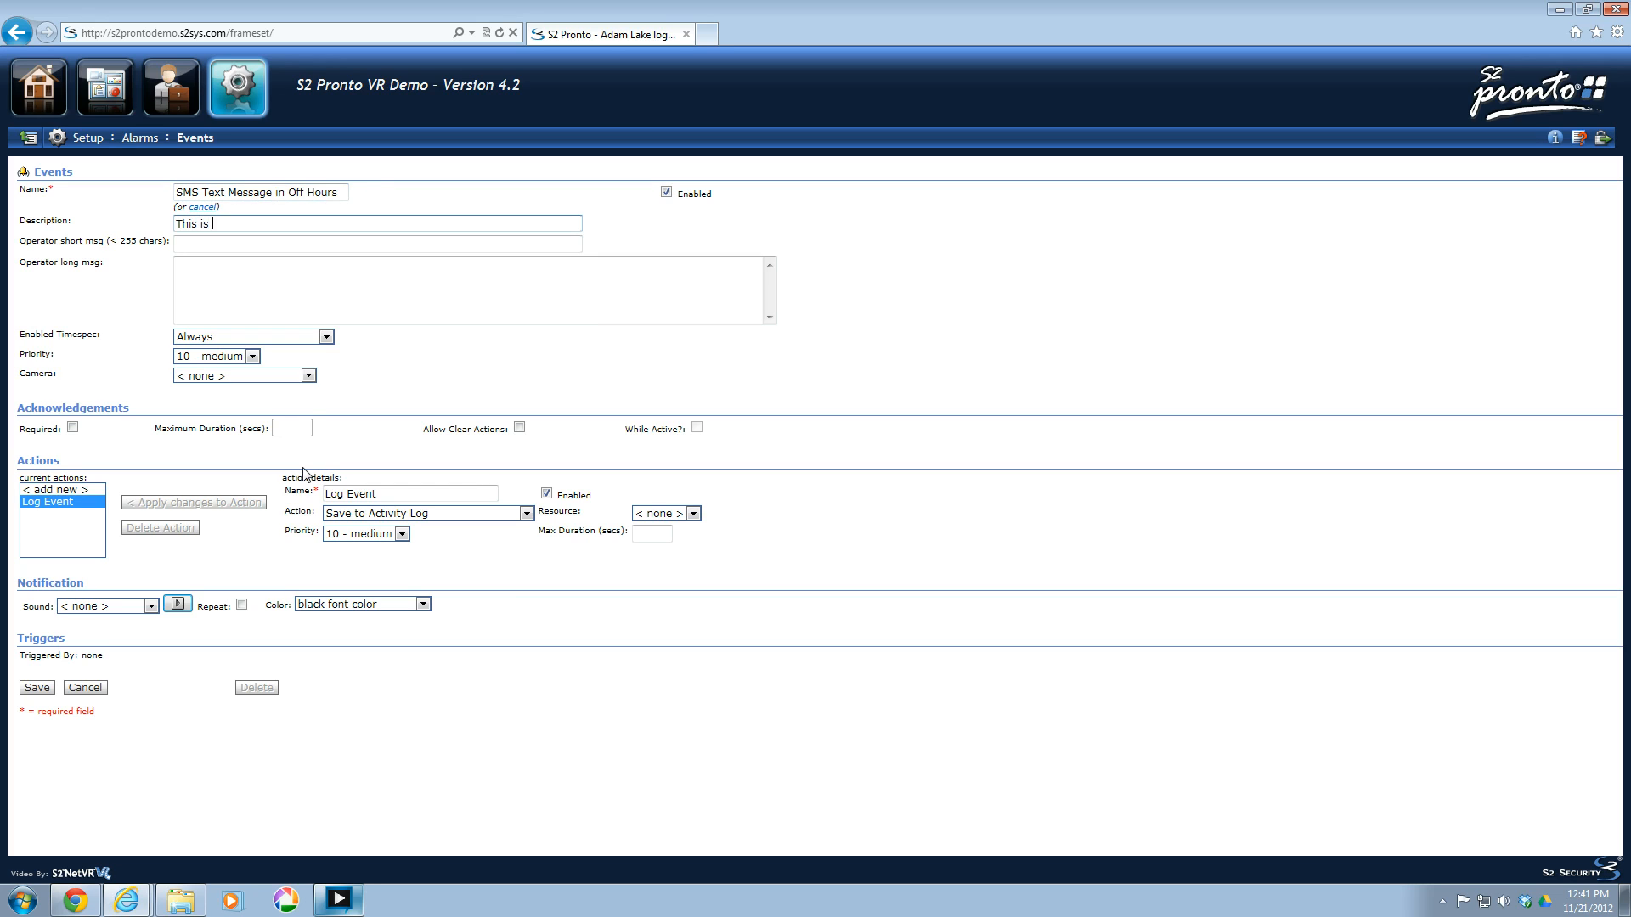
type("an event to send an SMS Te")
type("xas ")
type("Message whene")
type("ver a door")
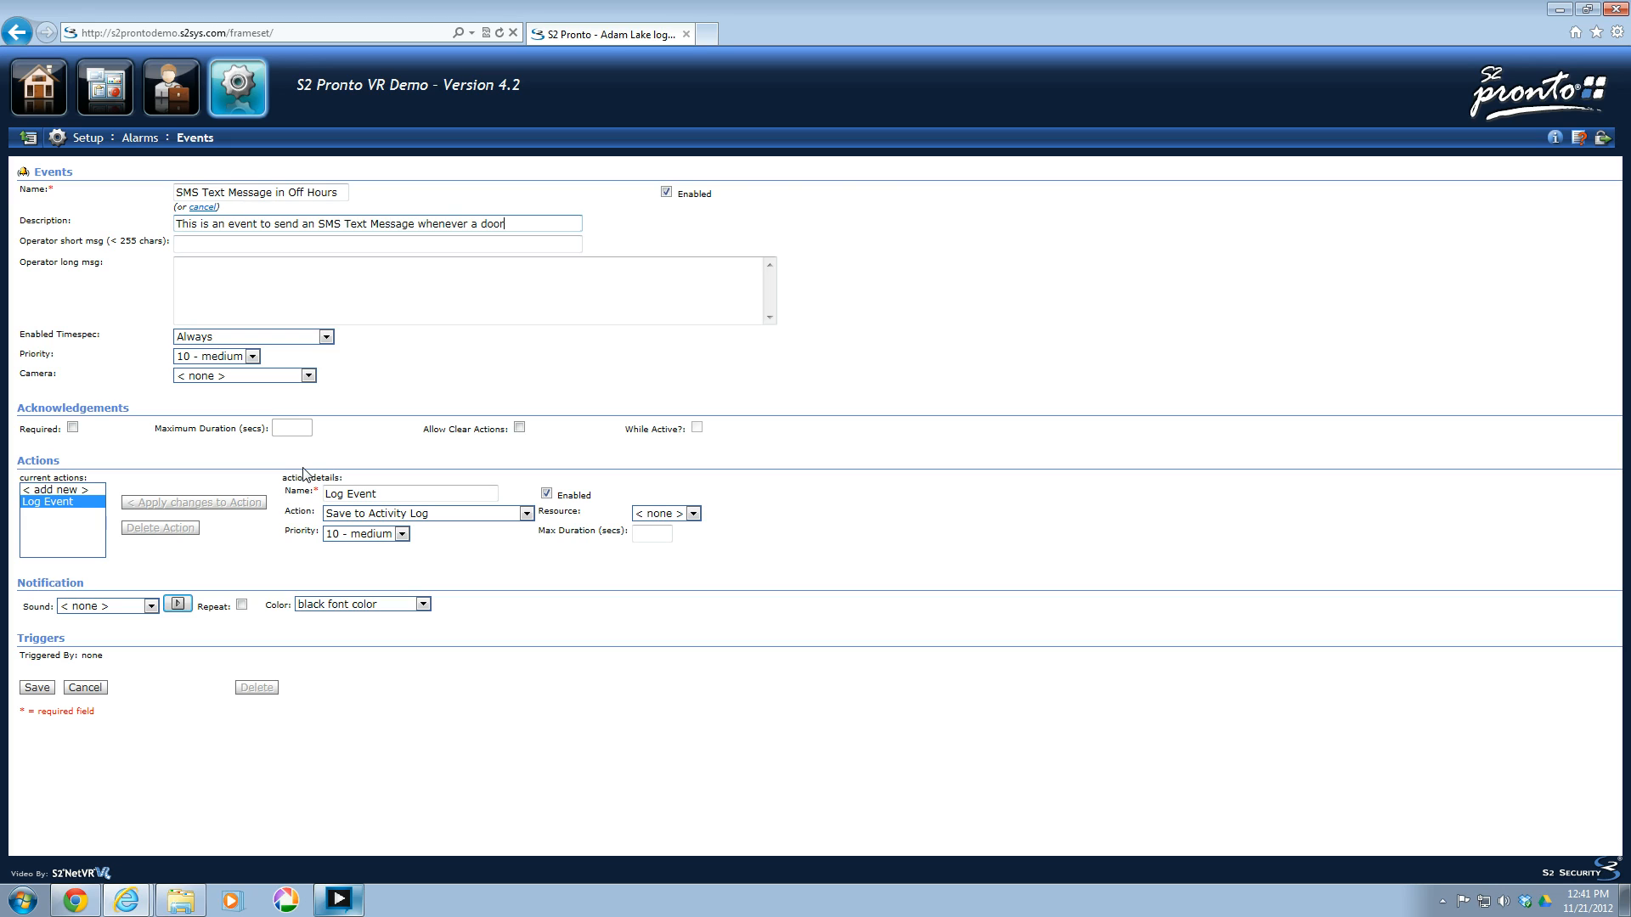
type(" is opened in off hours.")
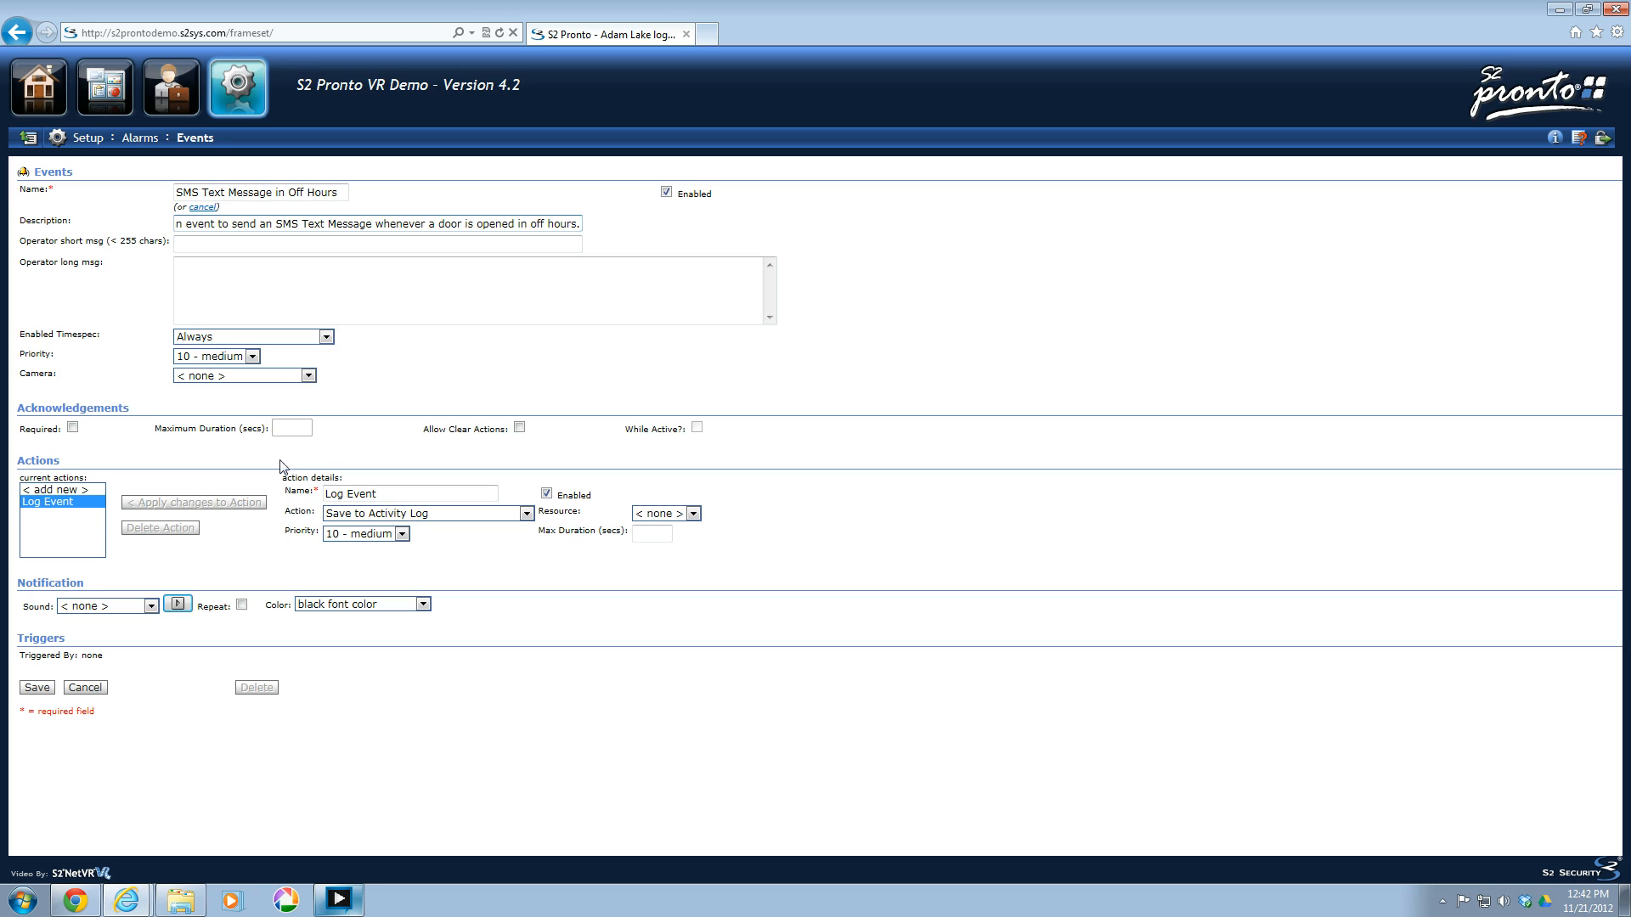
Set the event's enabled timespec to Always and priority to 10 - medium, with no camera assigned.
left_click(346, 349)
left_click(326, 337)
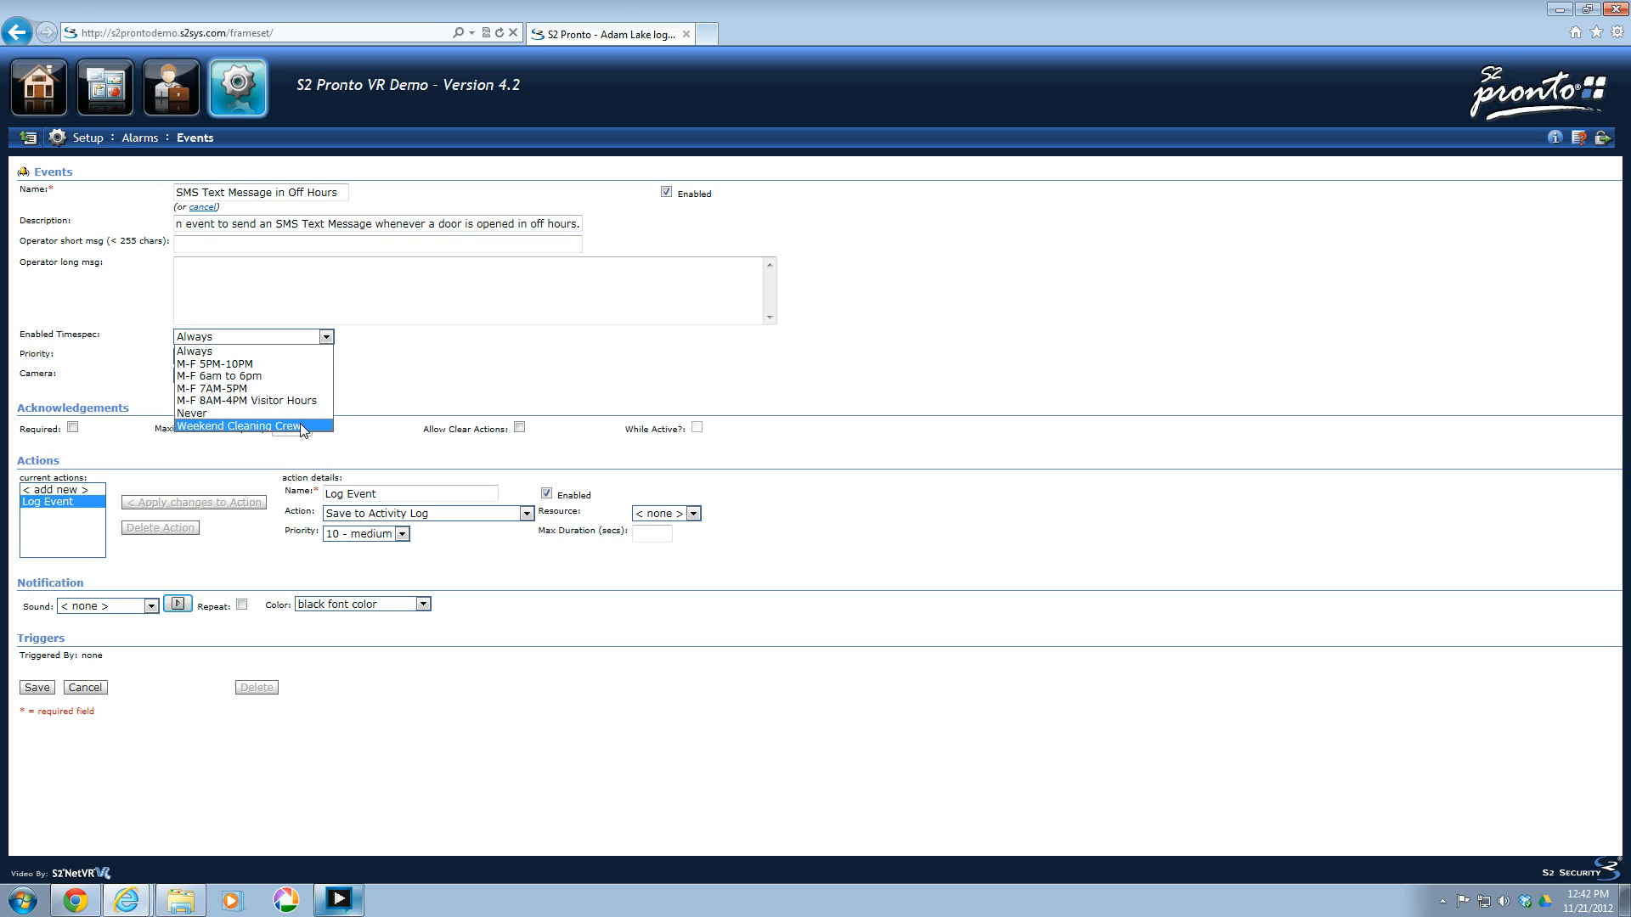
left_click(257, 353)
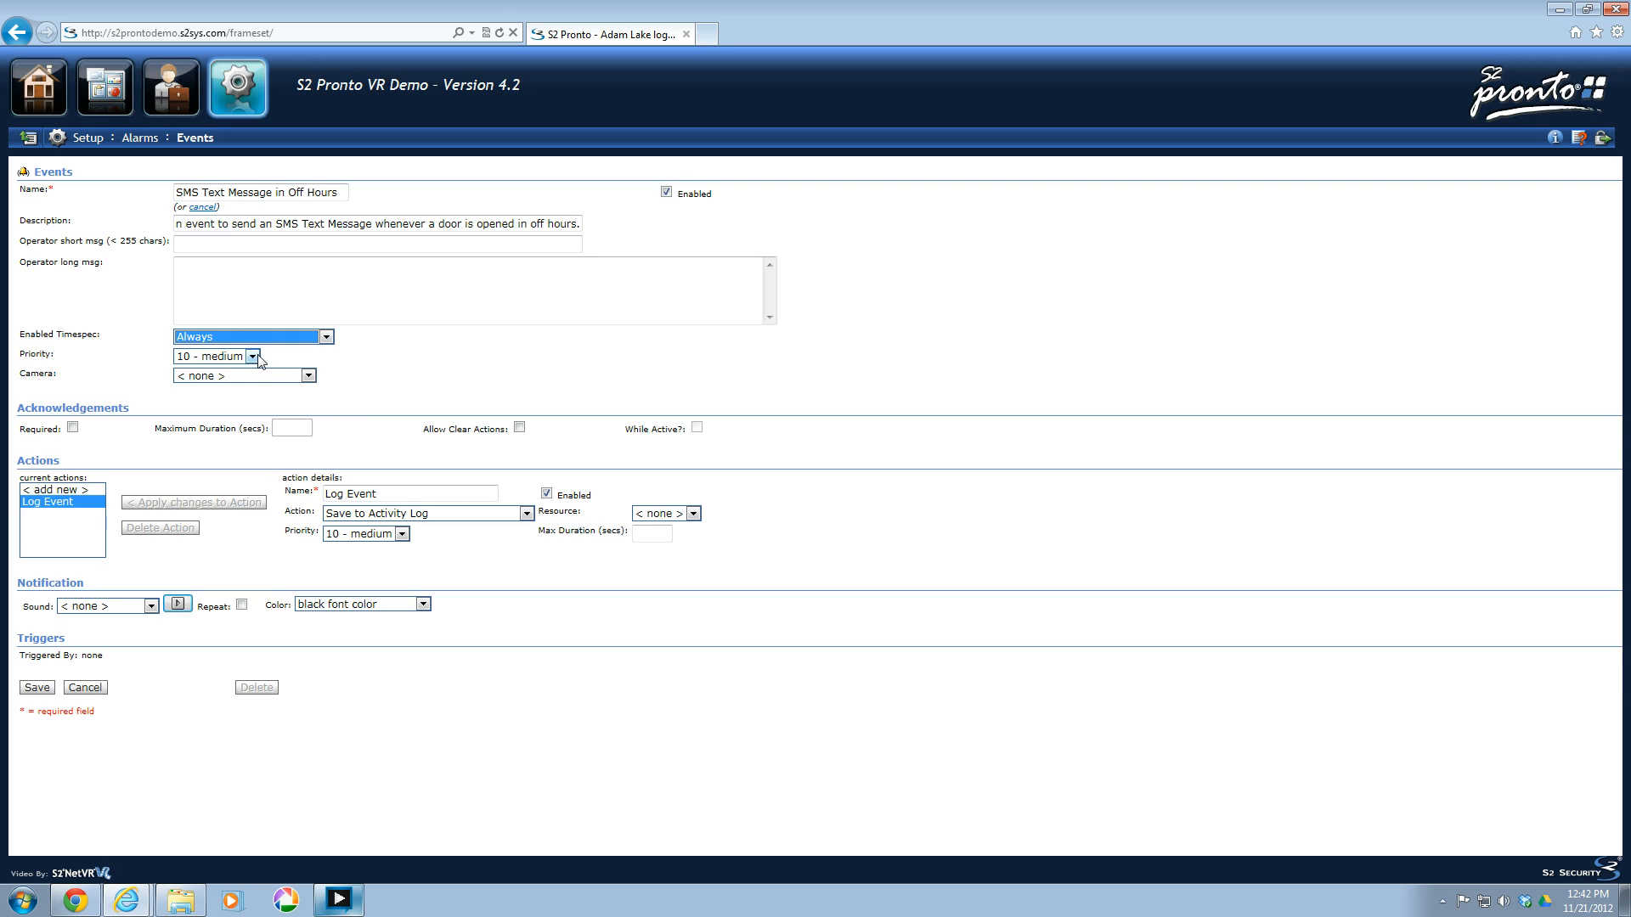
left_click(257, 358)
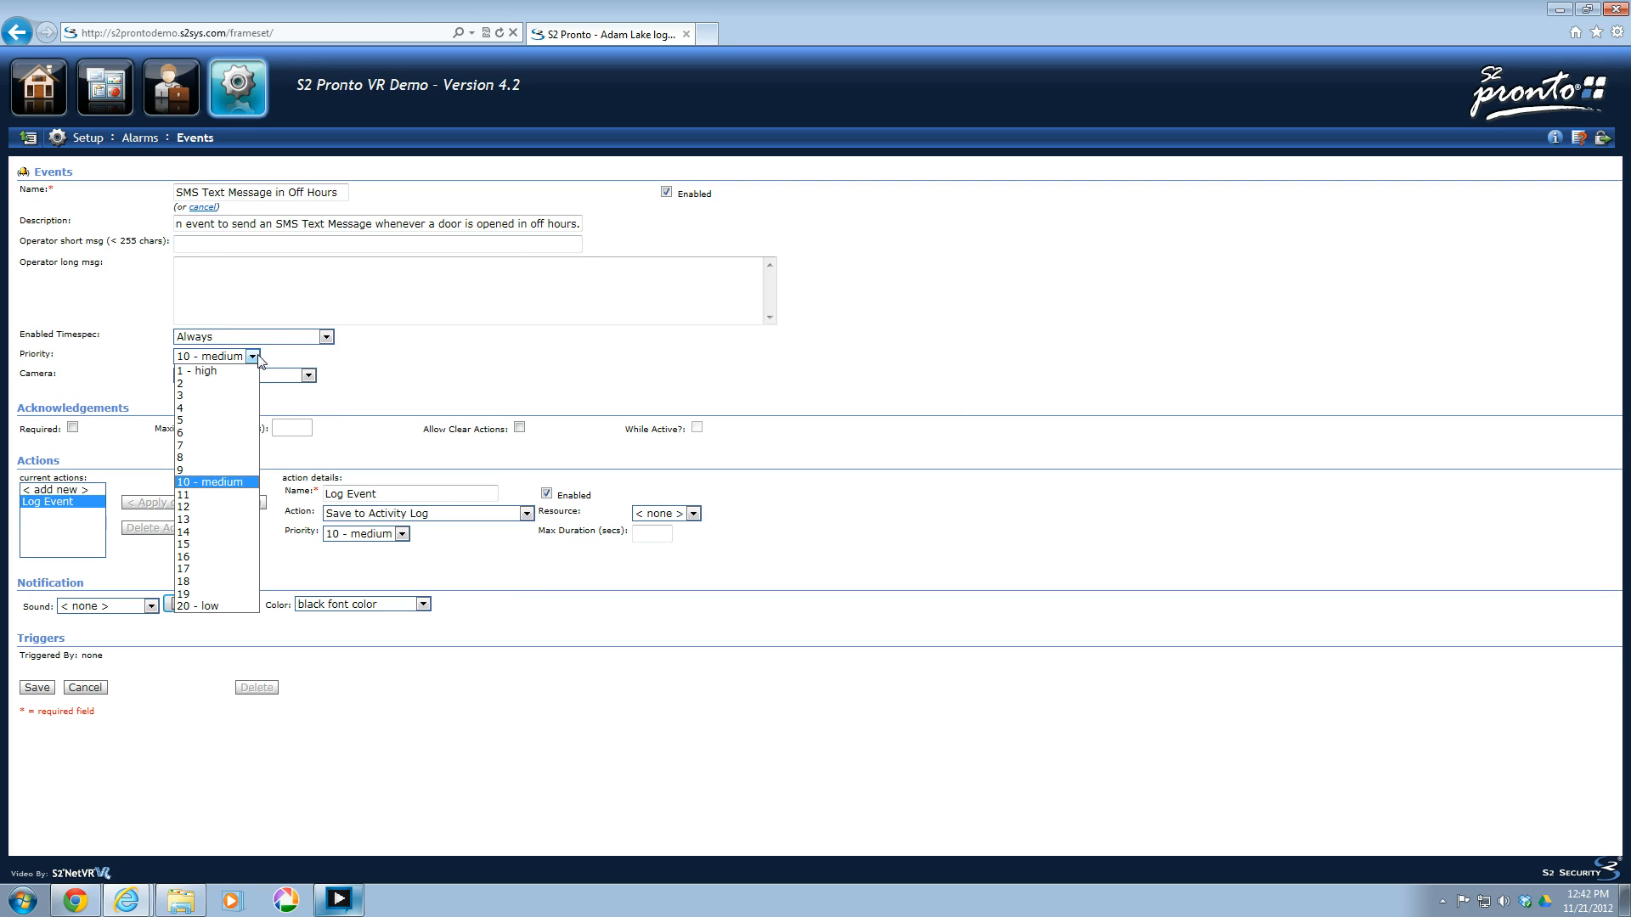
left_click(218, 483)
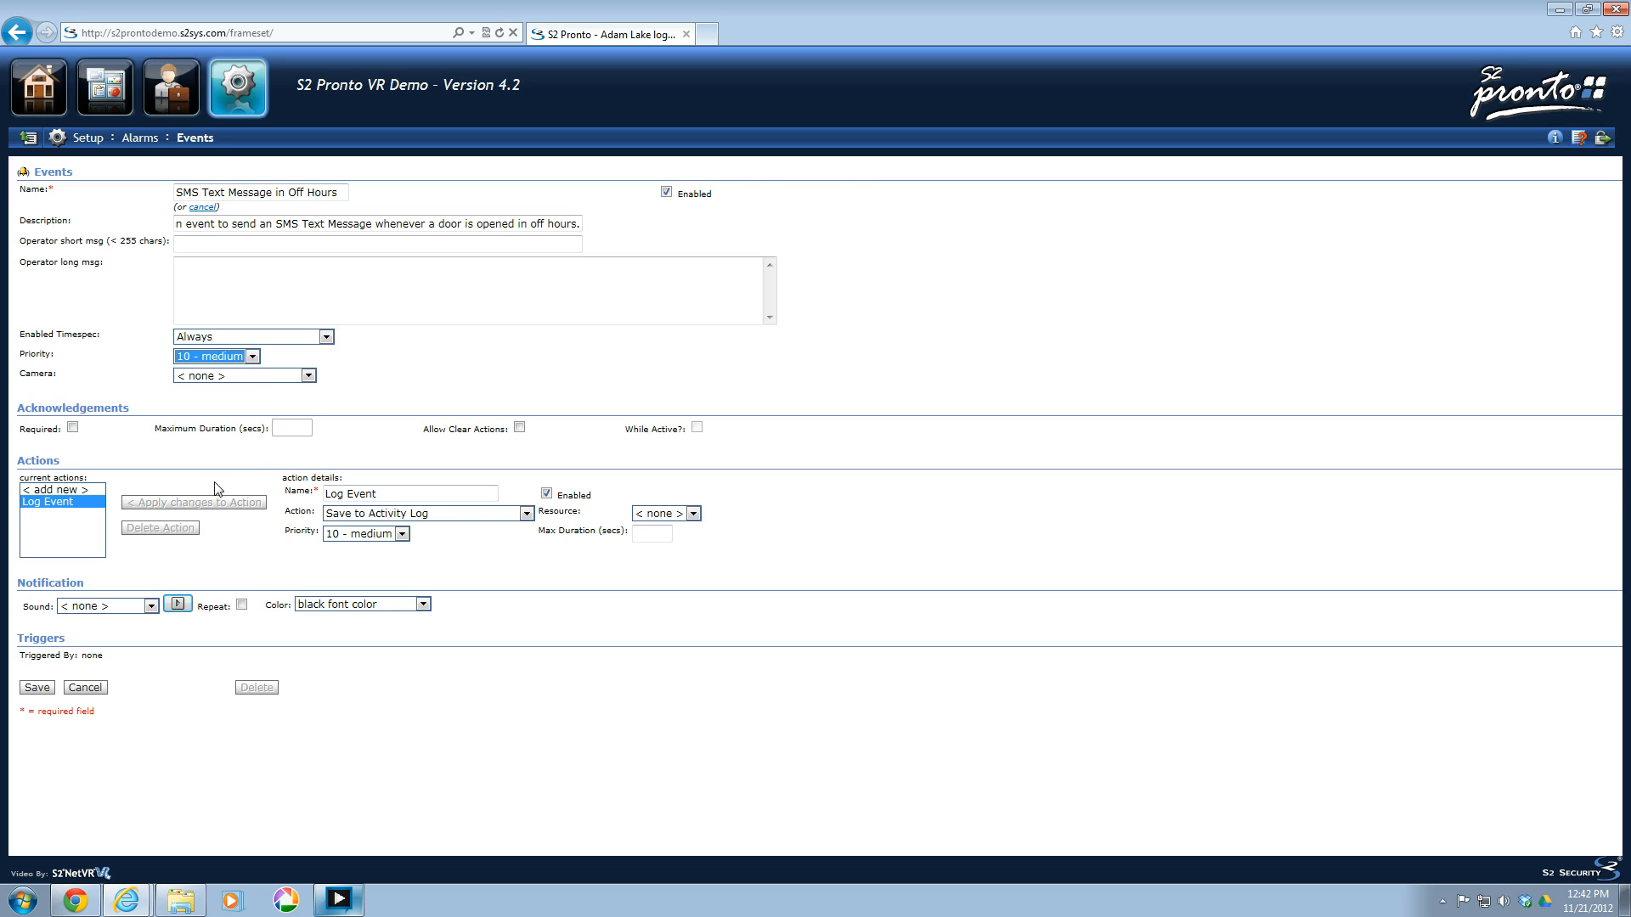
left_click(400, 355)
left_click(308, 376)
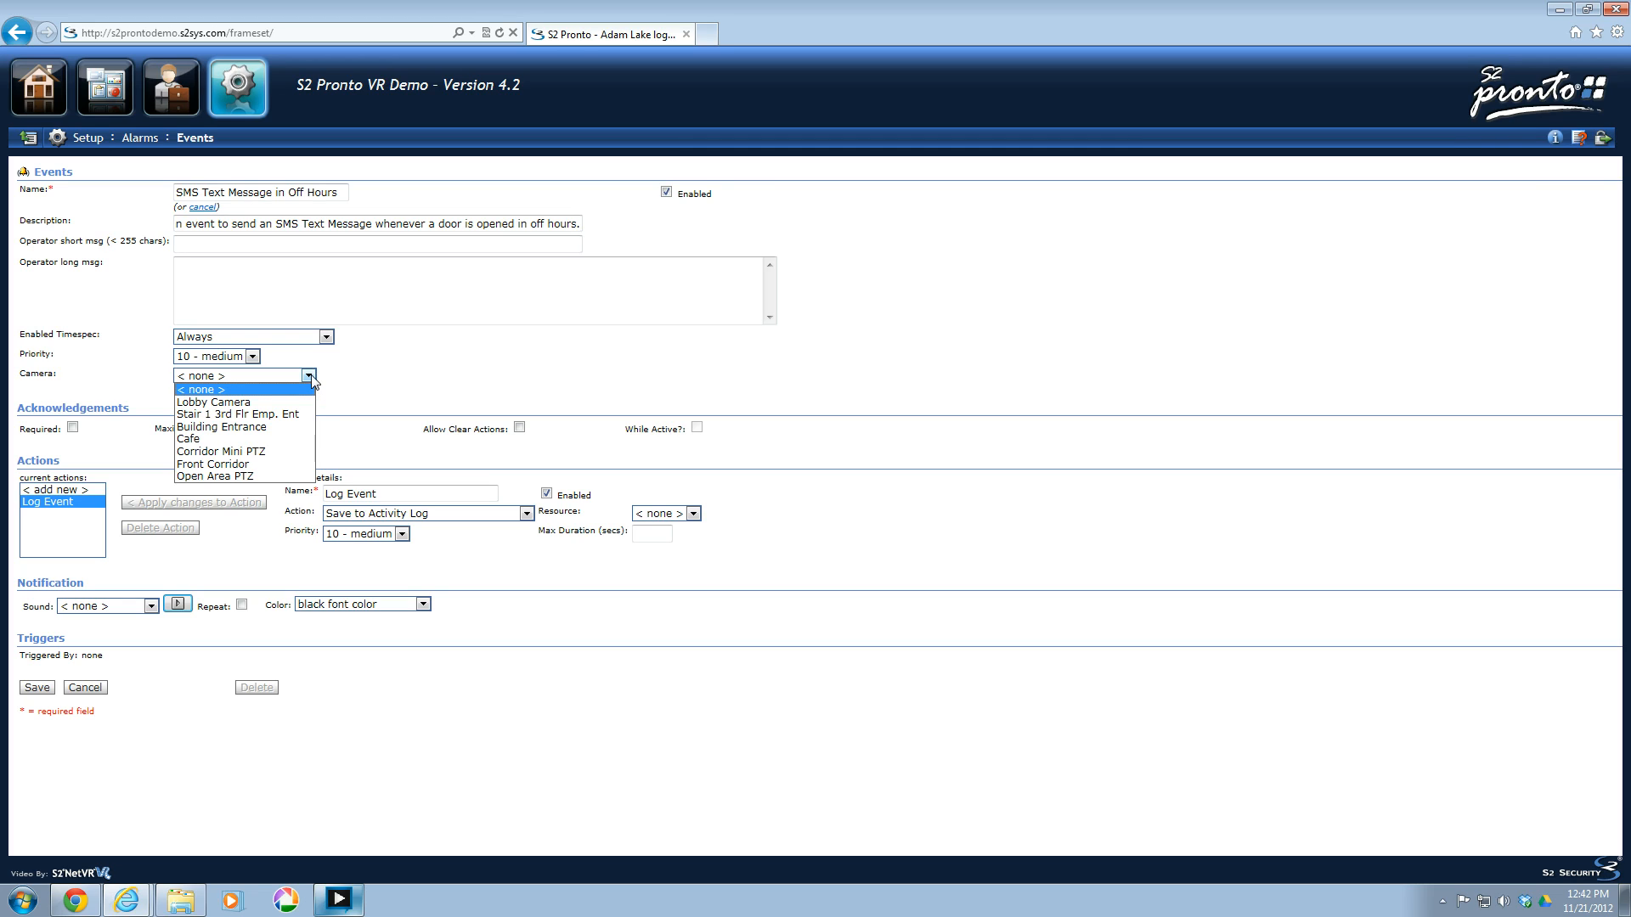
left_click(309, 377)
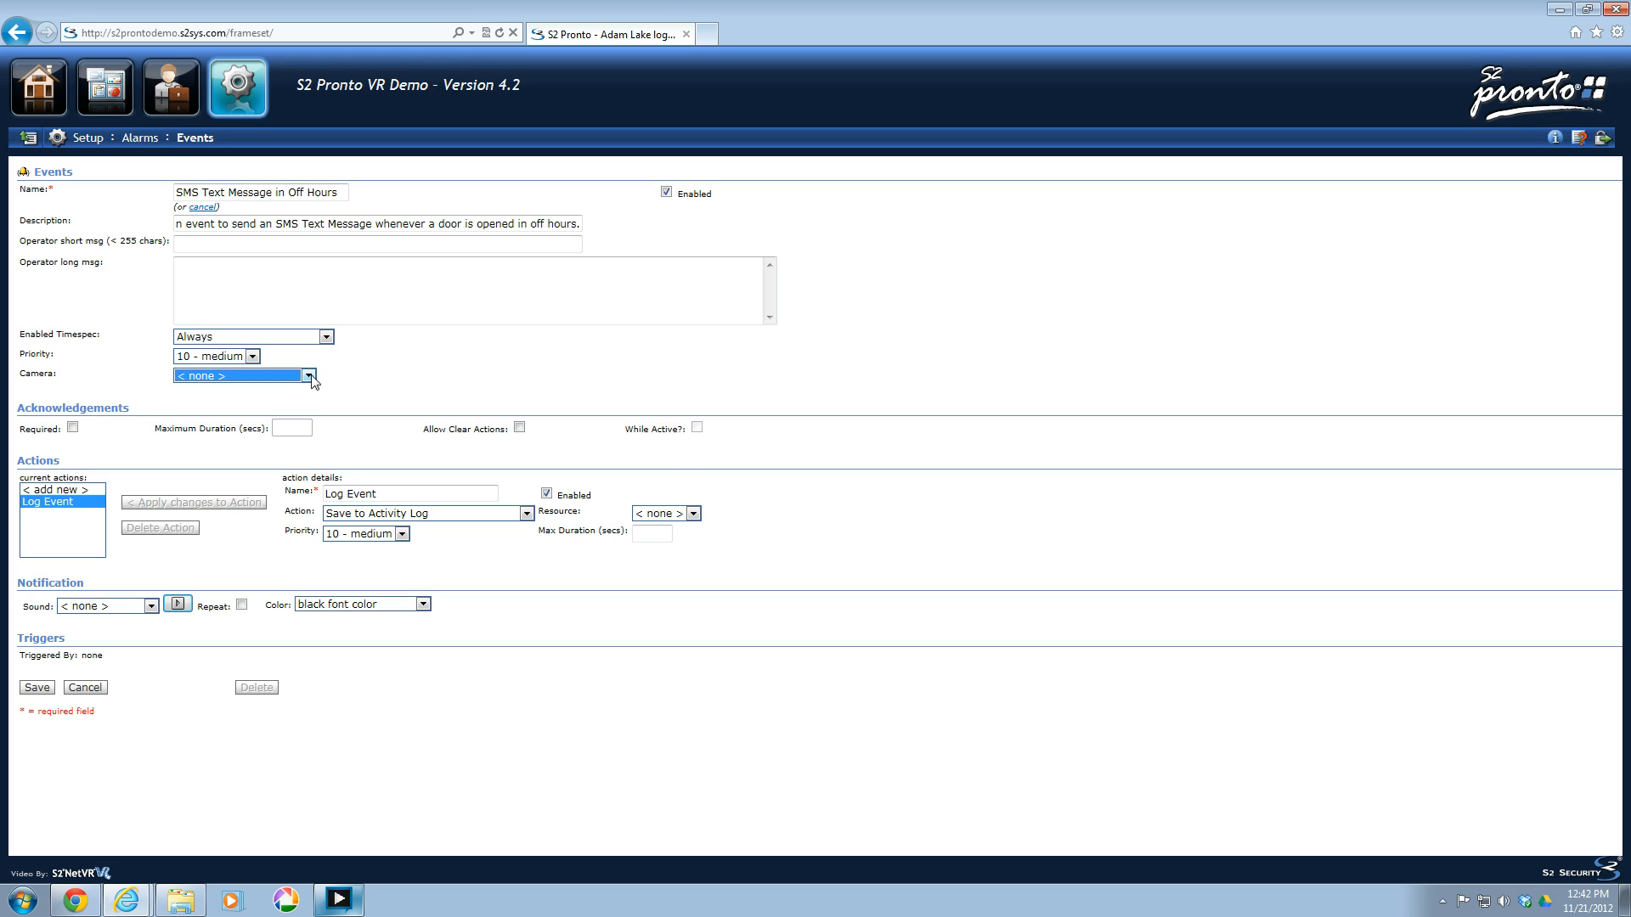
left_click(106, 437)
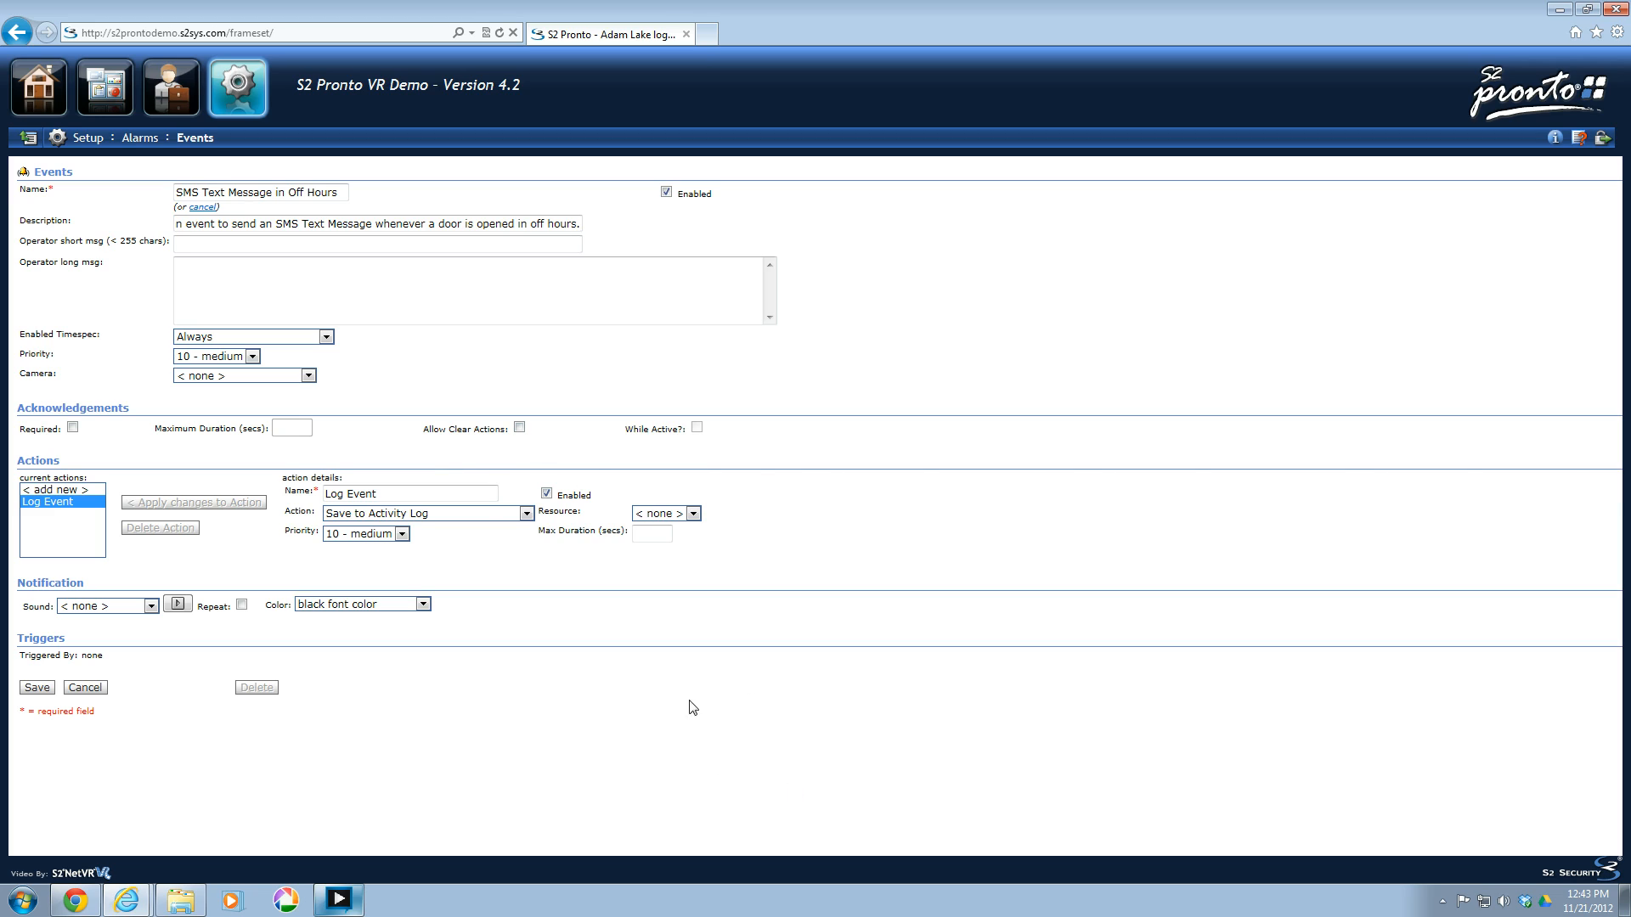
Start a new event action named "SMS Text" with the action type Send SMS message.
left_click(48, 490)
left_click(51, 502)
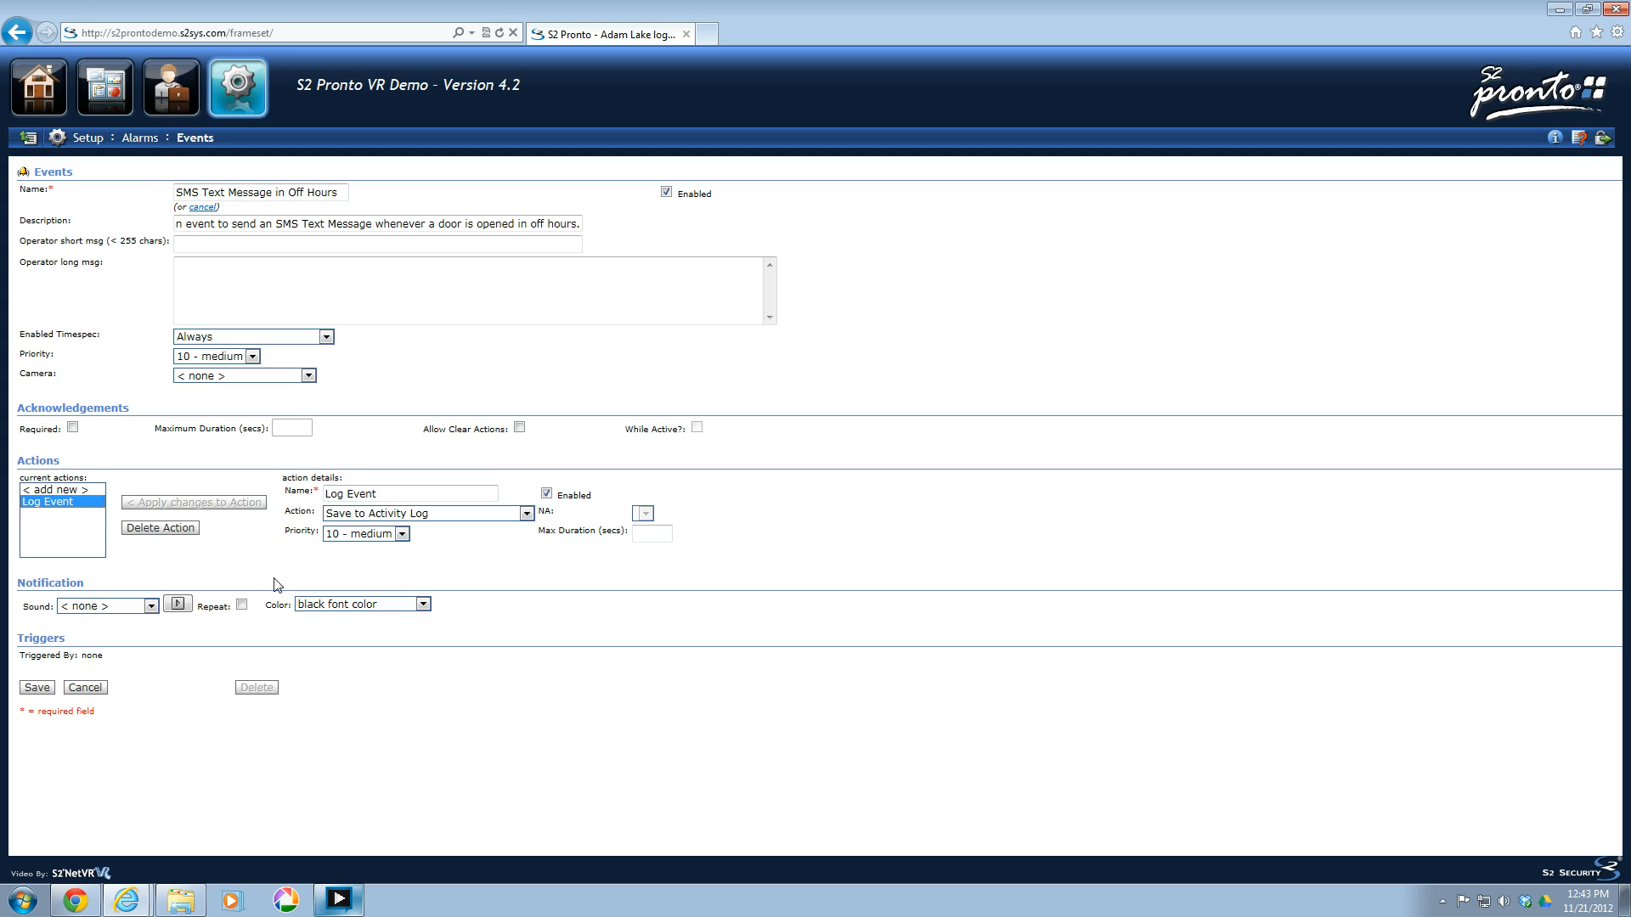
left_click(68, 491)
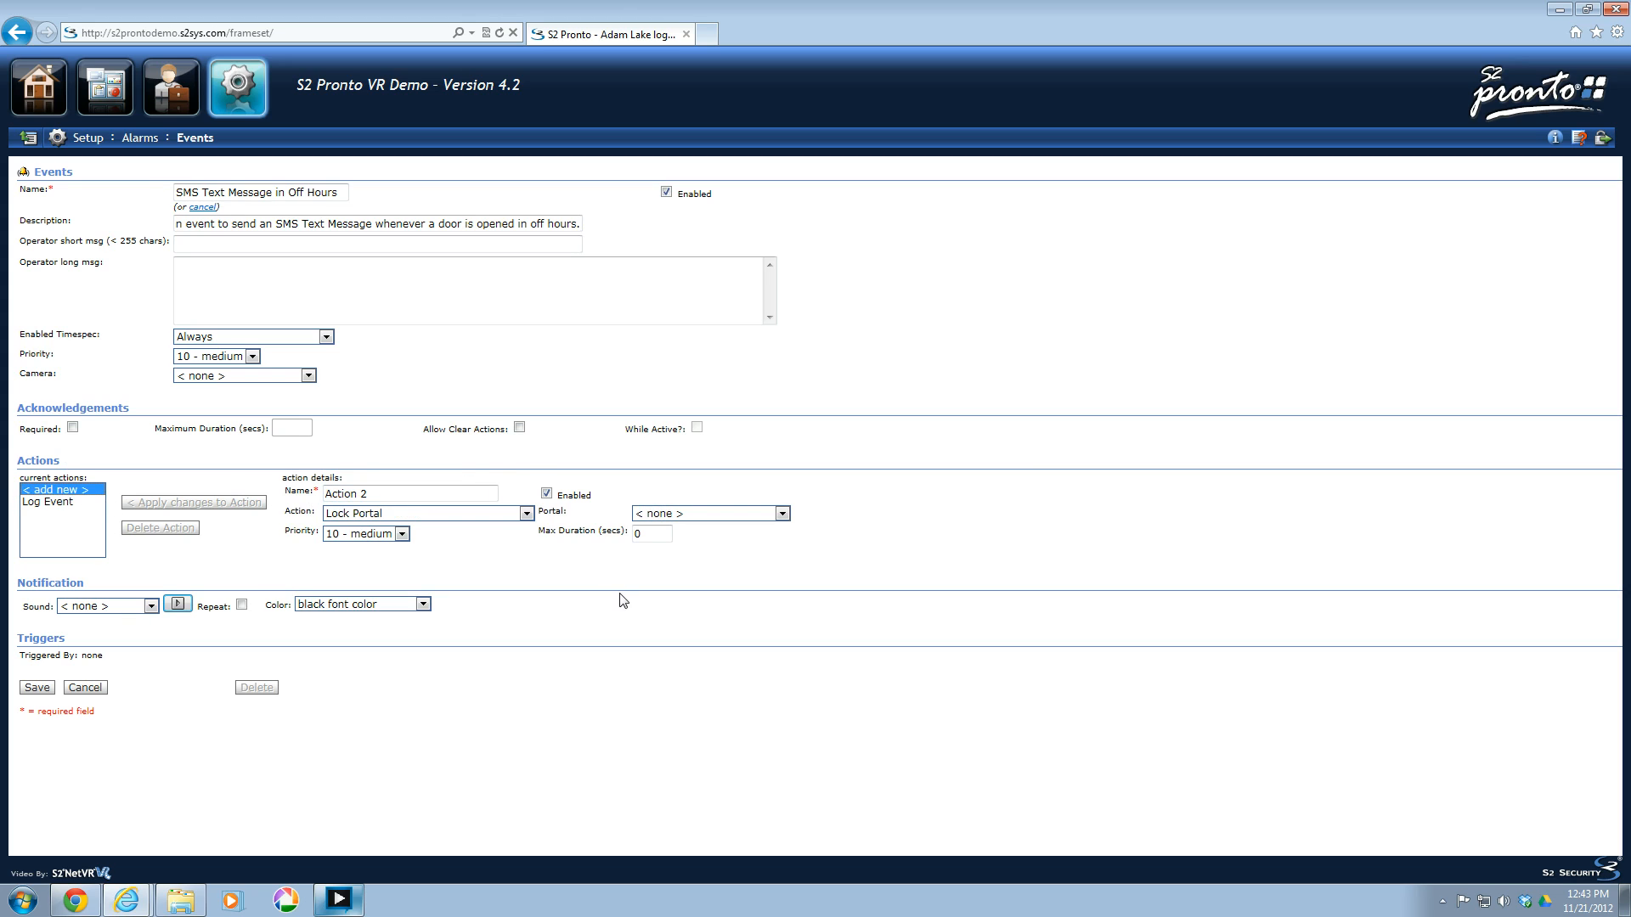
triple_click(390, 486)
type("SMS")
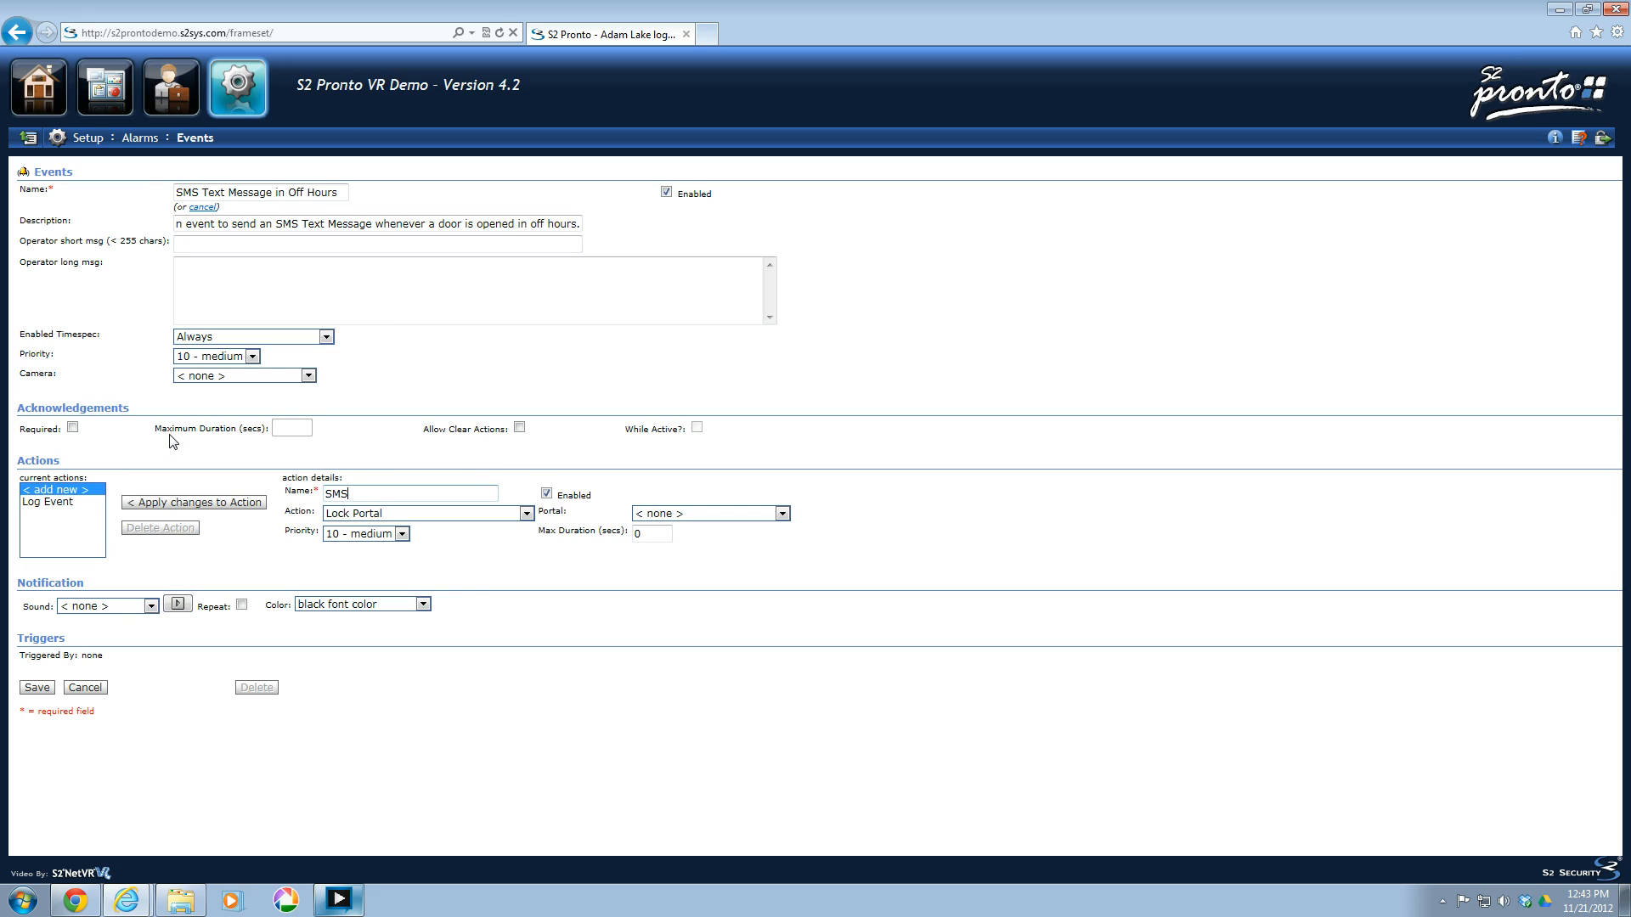
type(" Text")
left_click(442, 514)
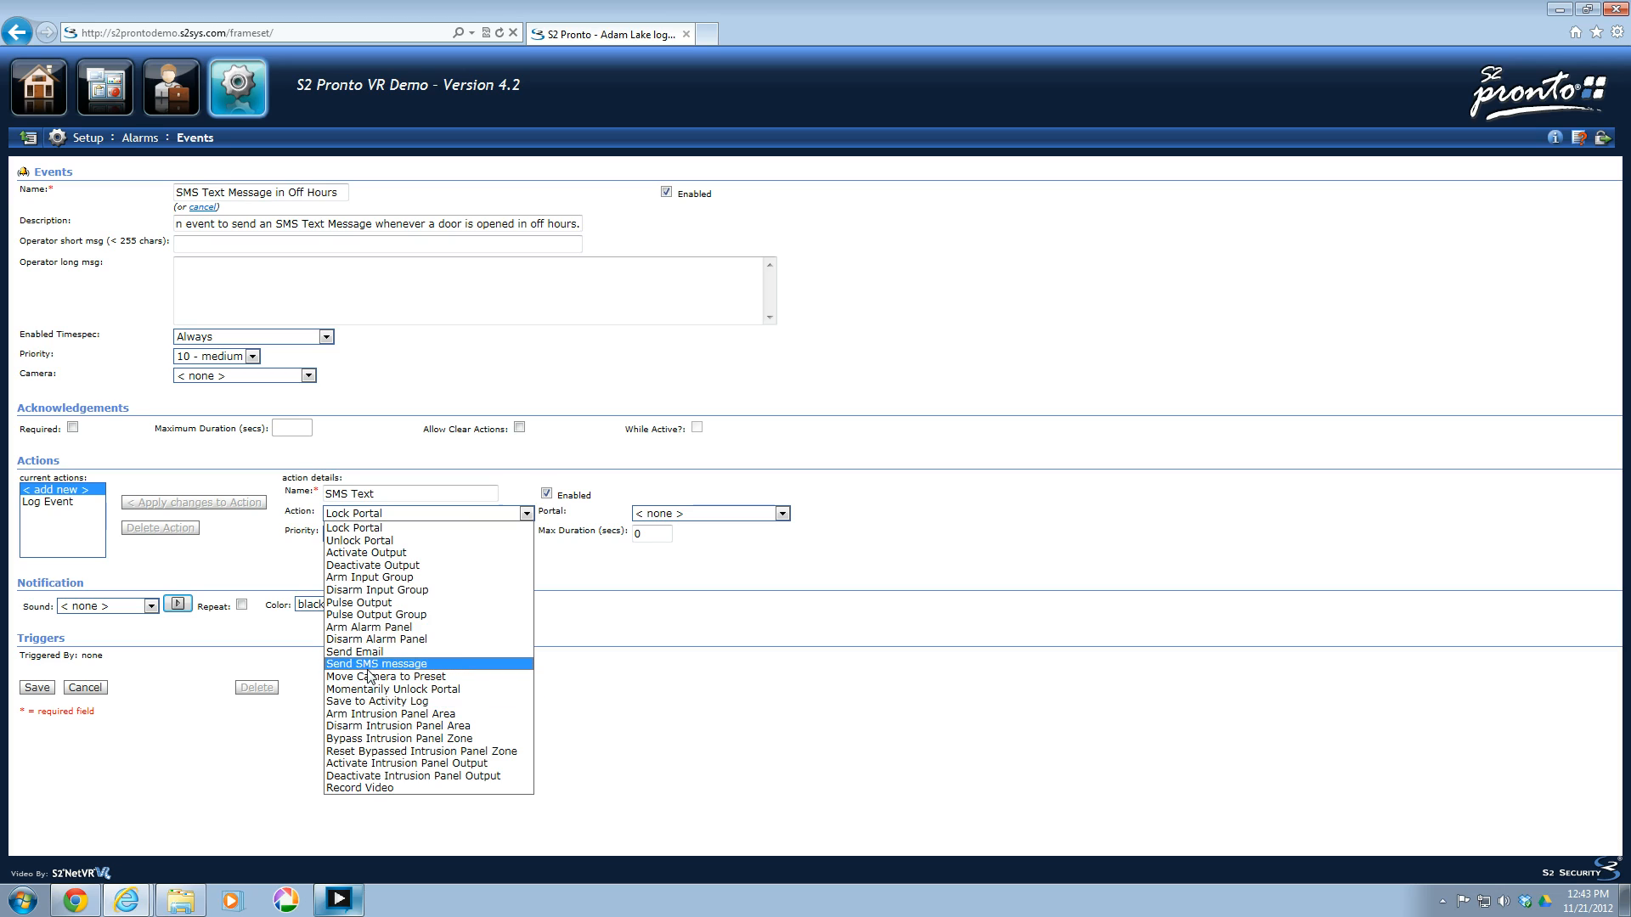
left_click(350, 666)
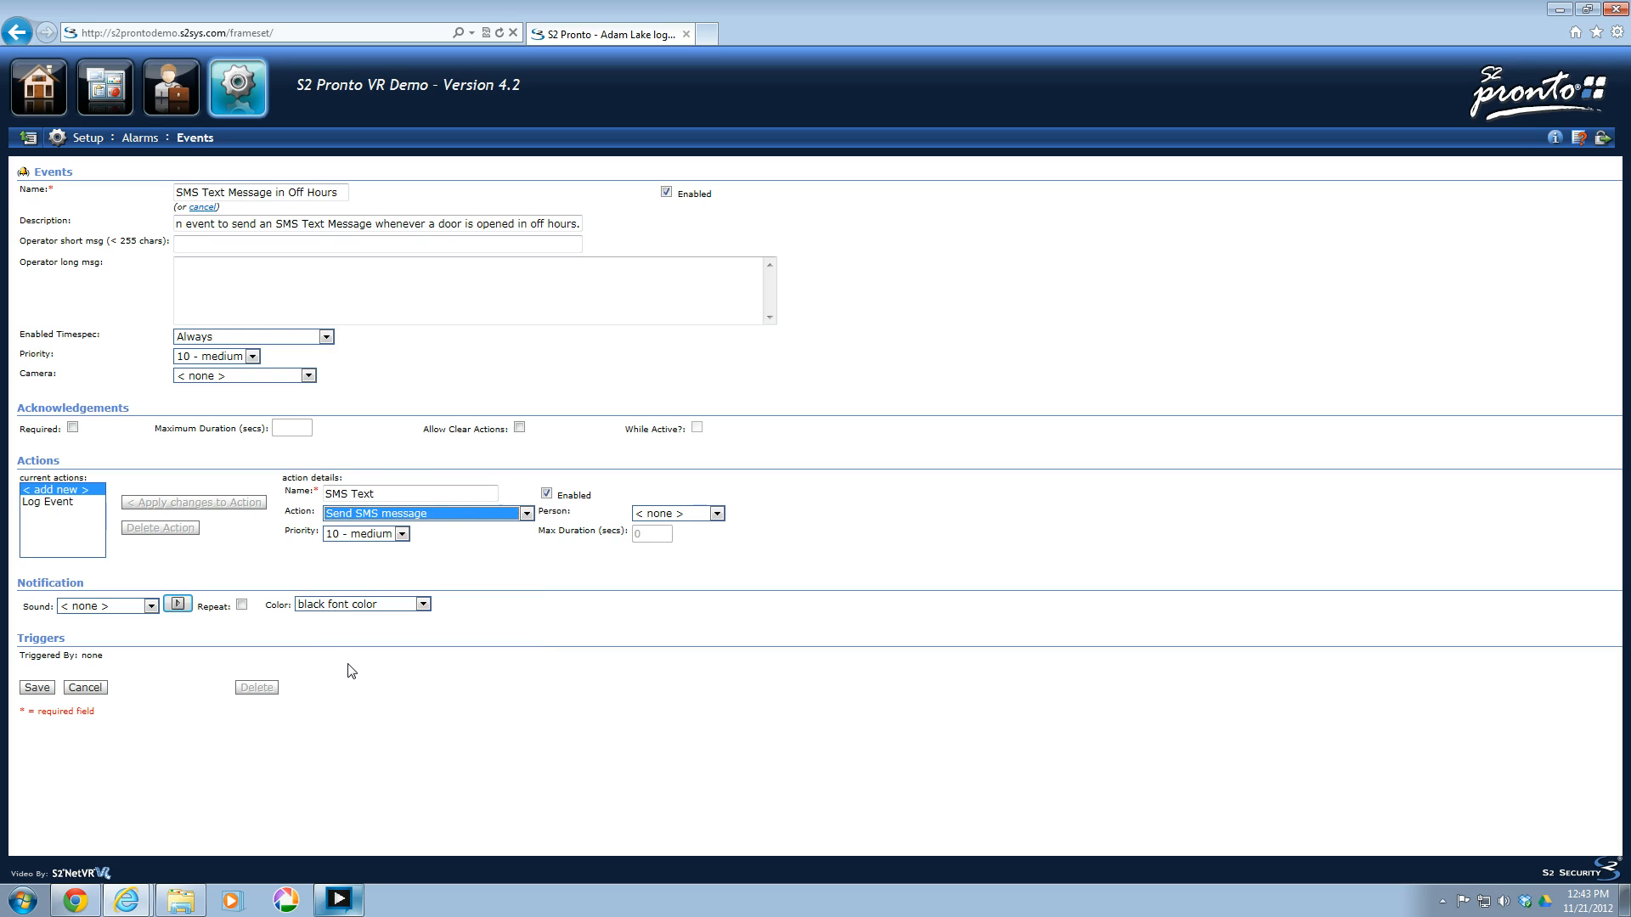
Choose the listed person as the SMS recipient and apply the changes to the action.
left_click(717, 513)
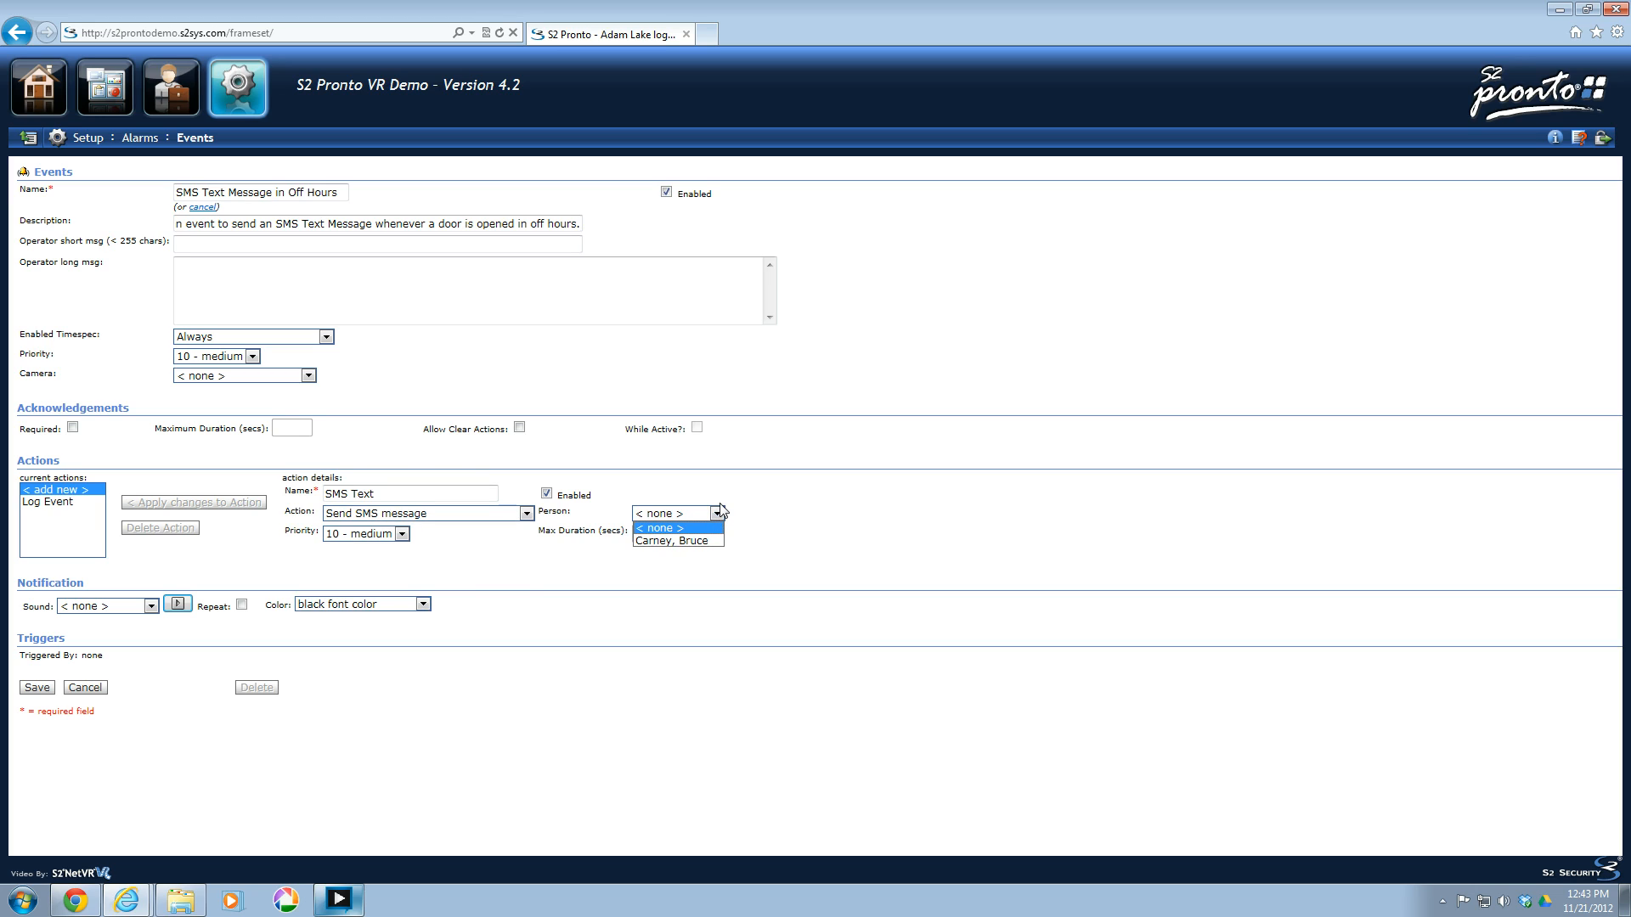
left_click(719, 512)
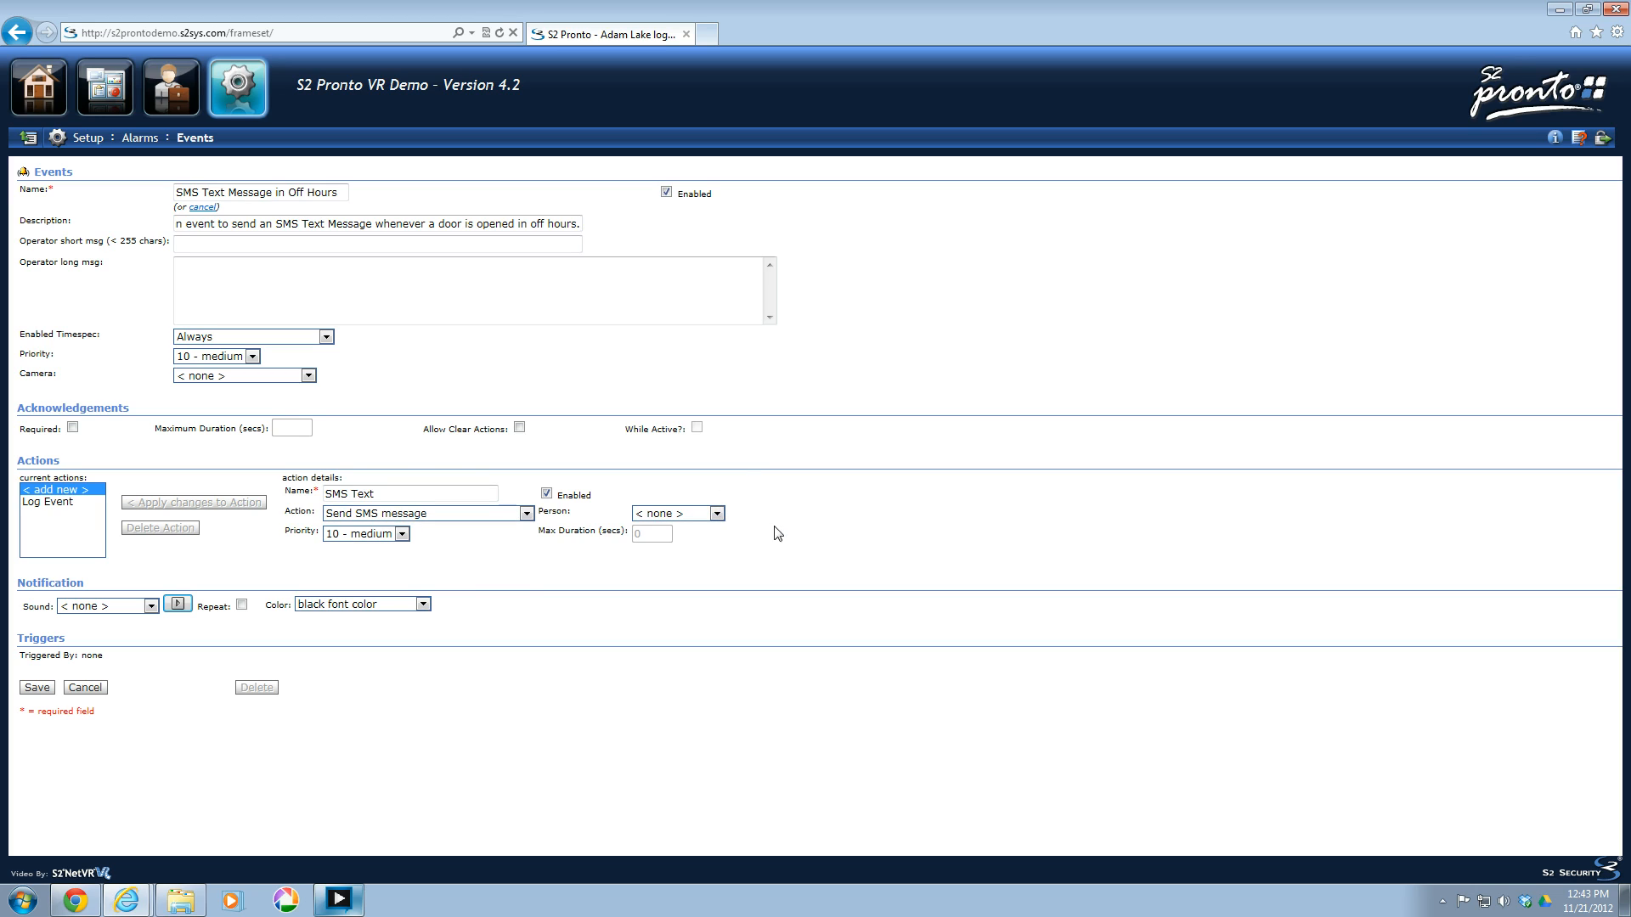
left_click(719, 513)
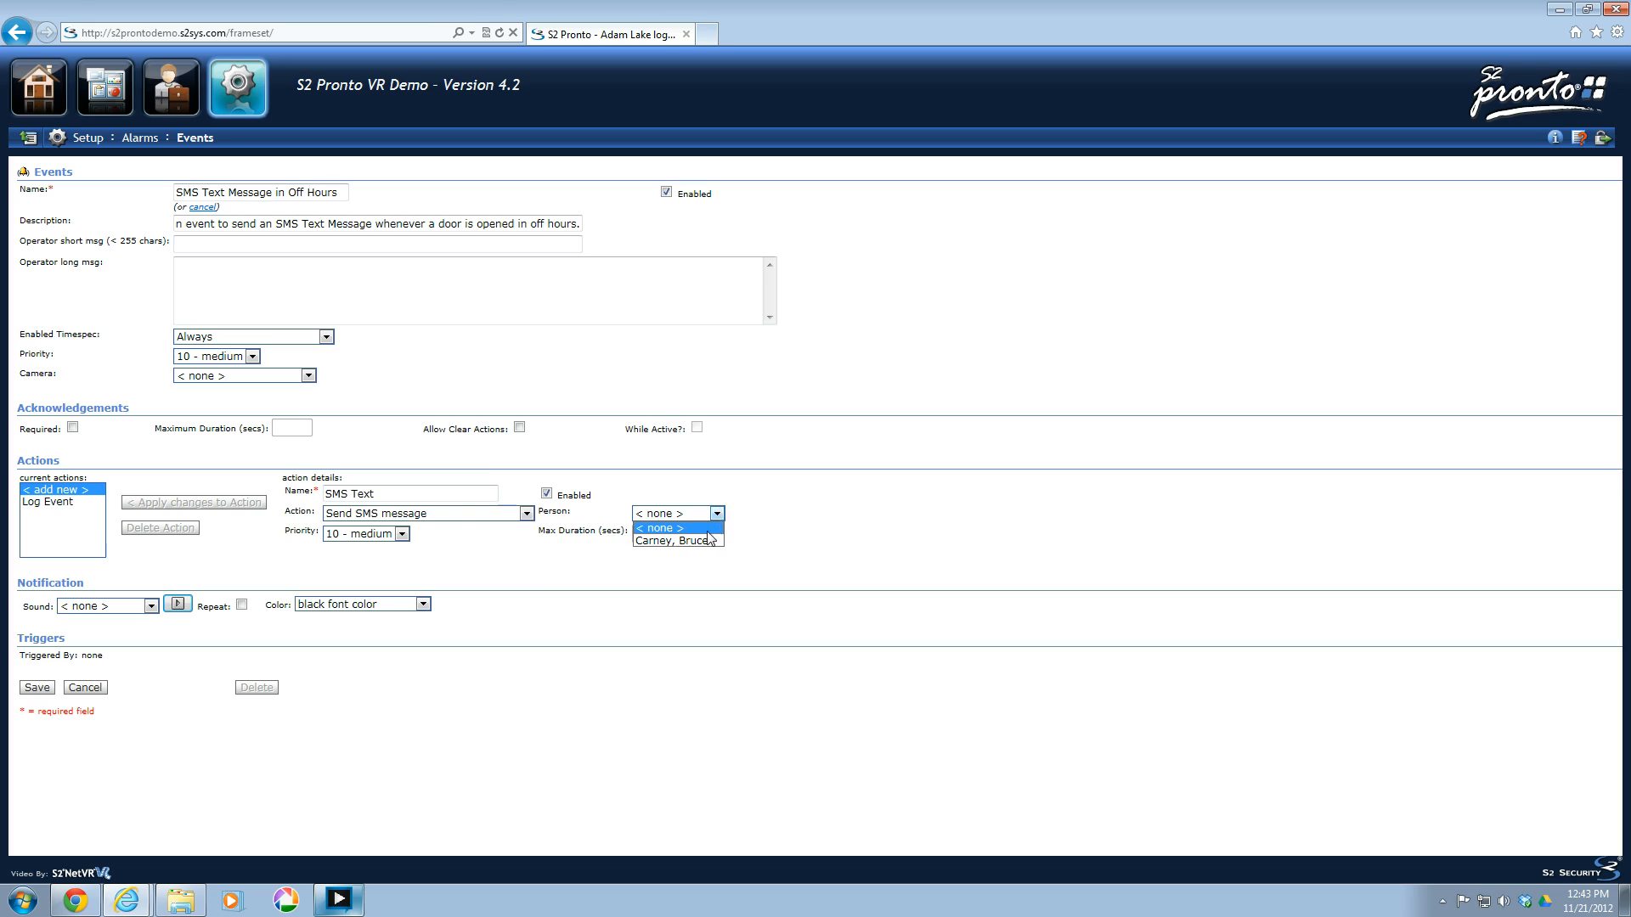
left_click(702, 541)
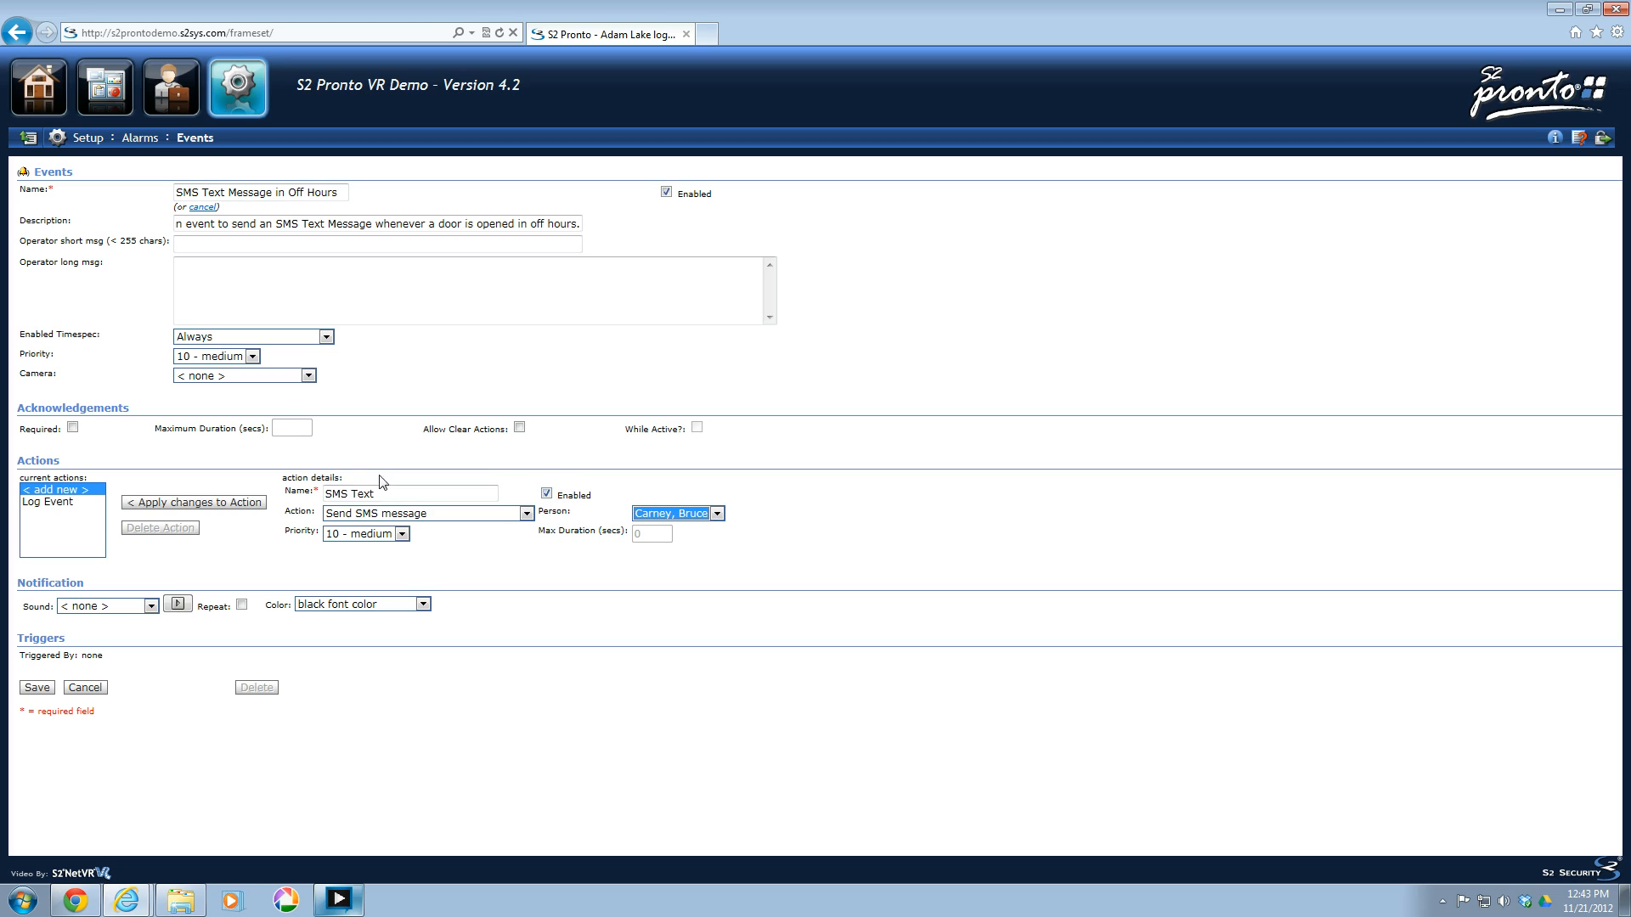
left_click(166, 503)
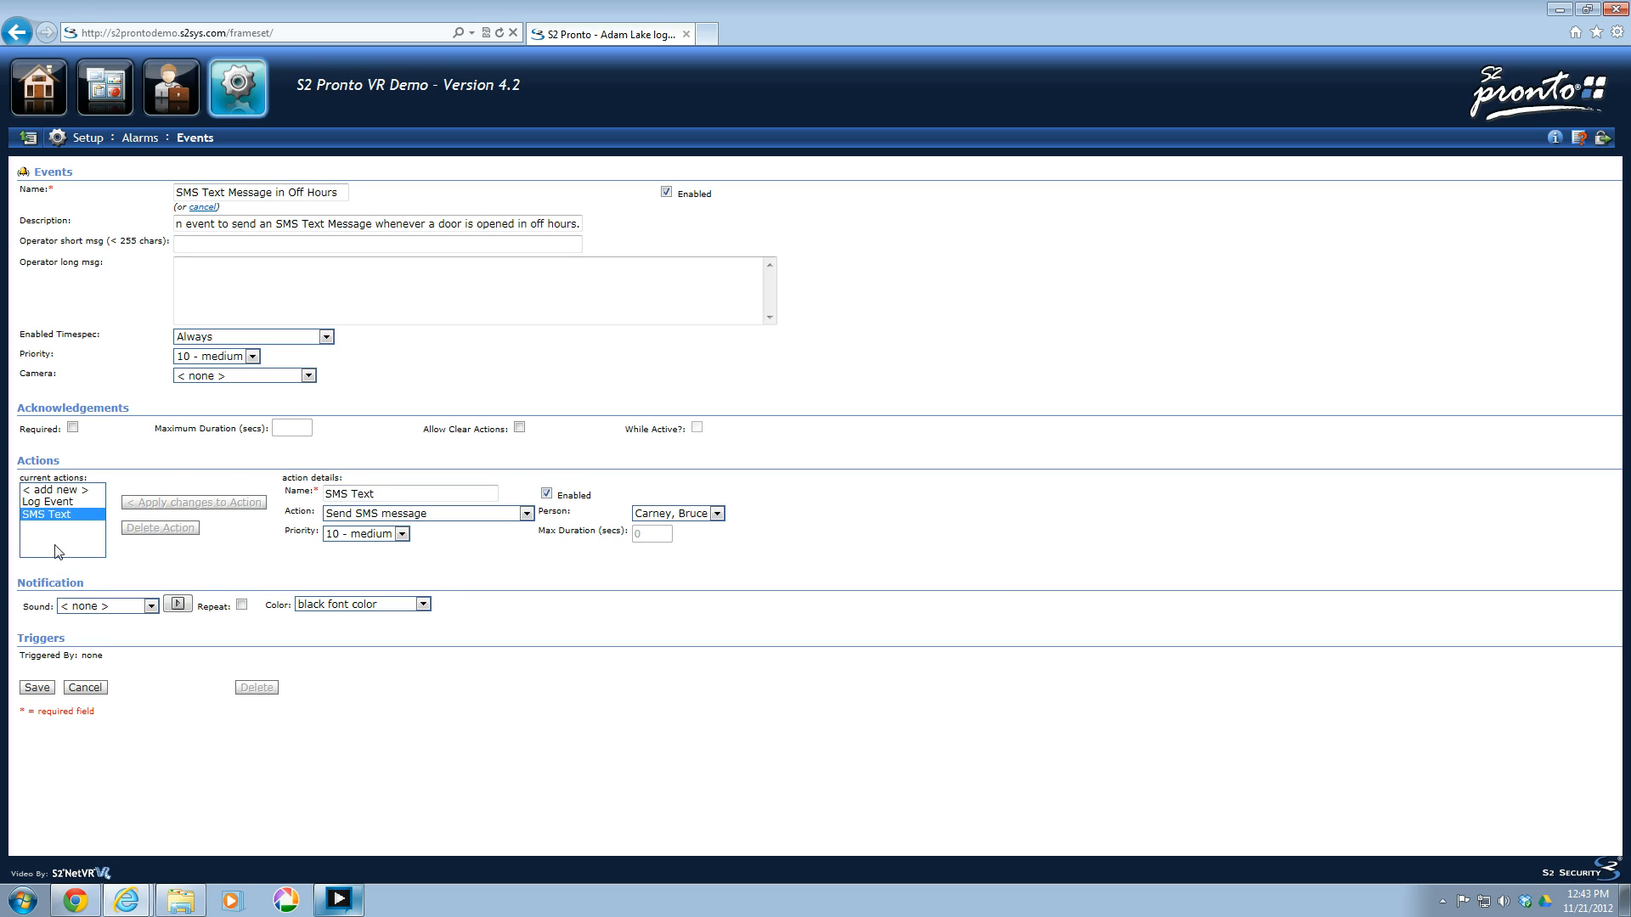
Review the Log Event and SMS Text actions and the action types available for another new action.
left_click(54, 502)
left_click(56, 515)
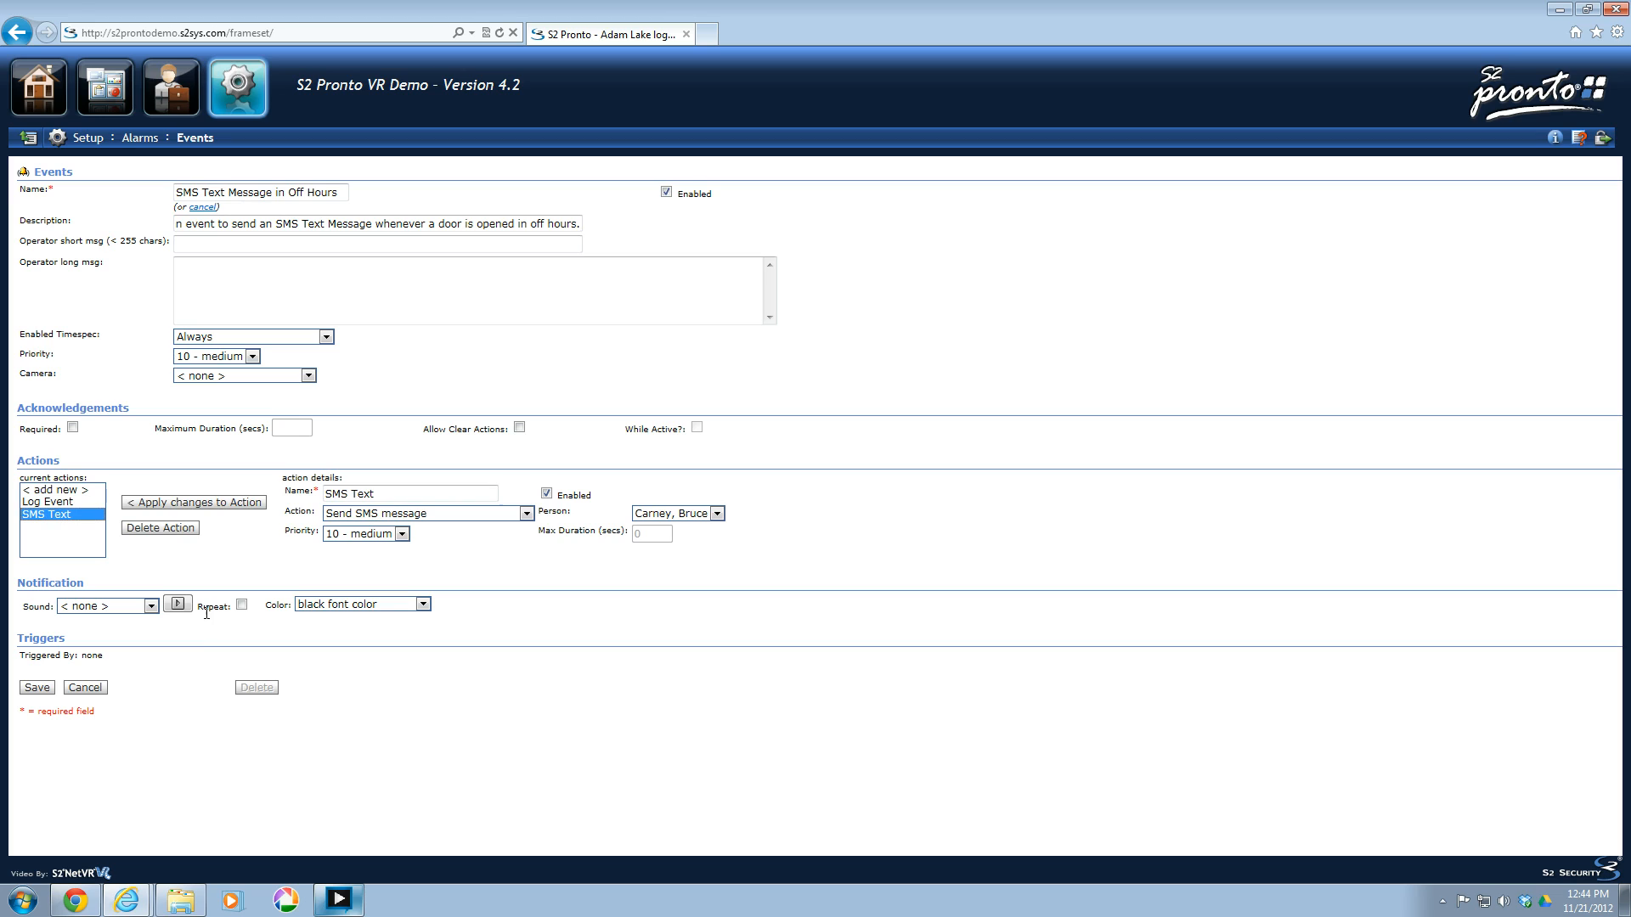
left_click(82, 491)
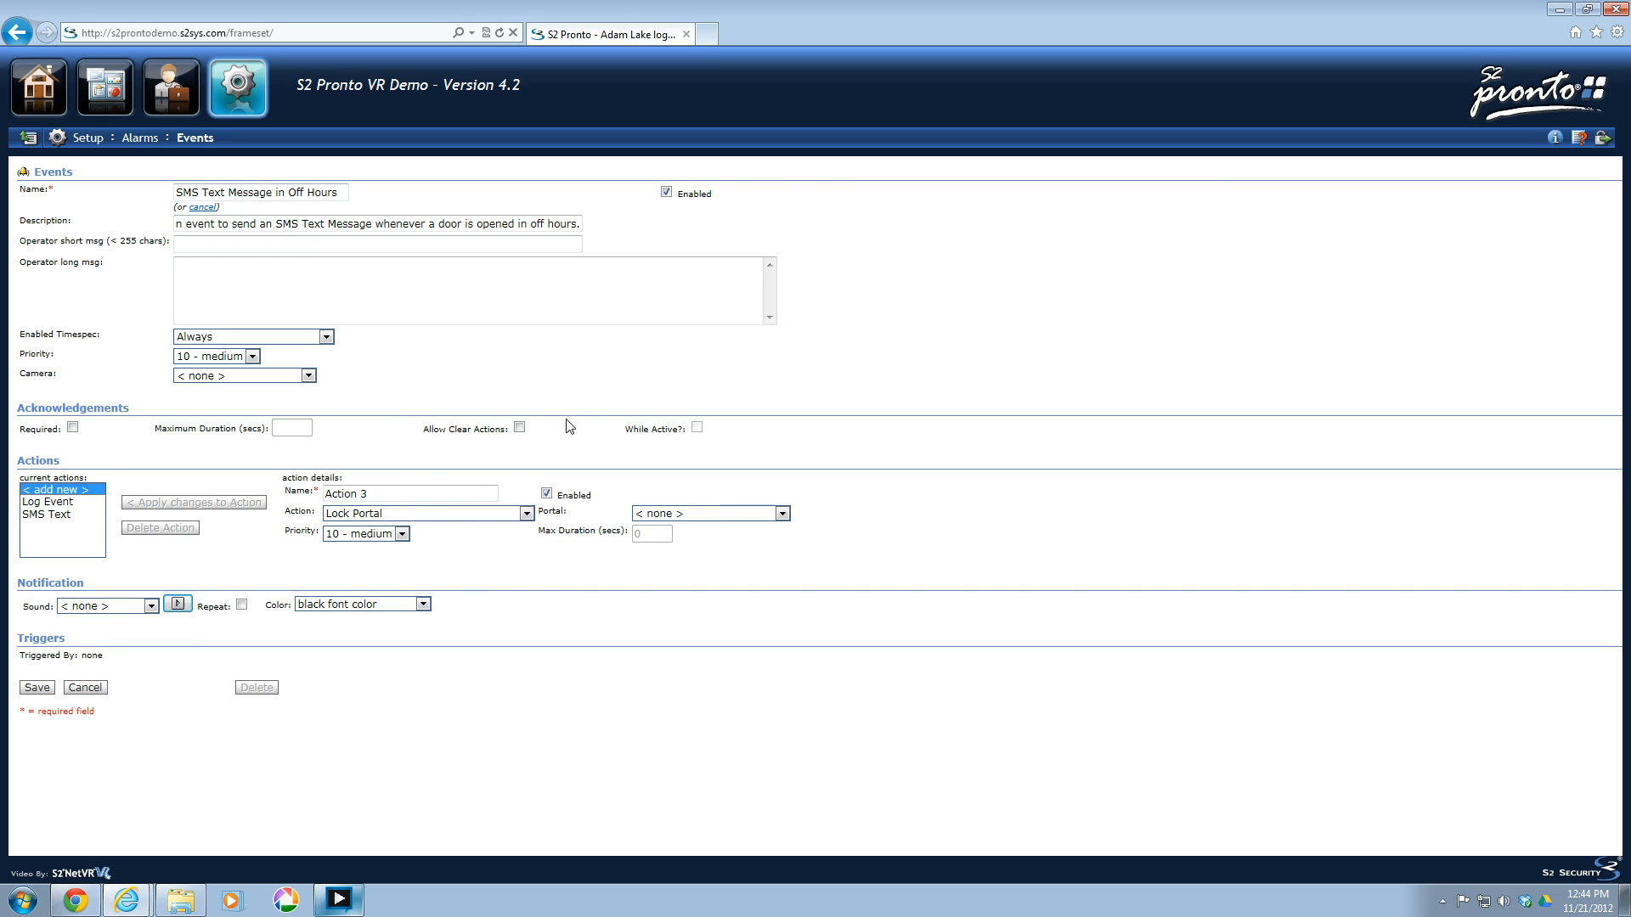
left_click(526, 514)
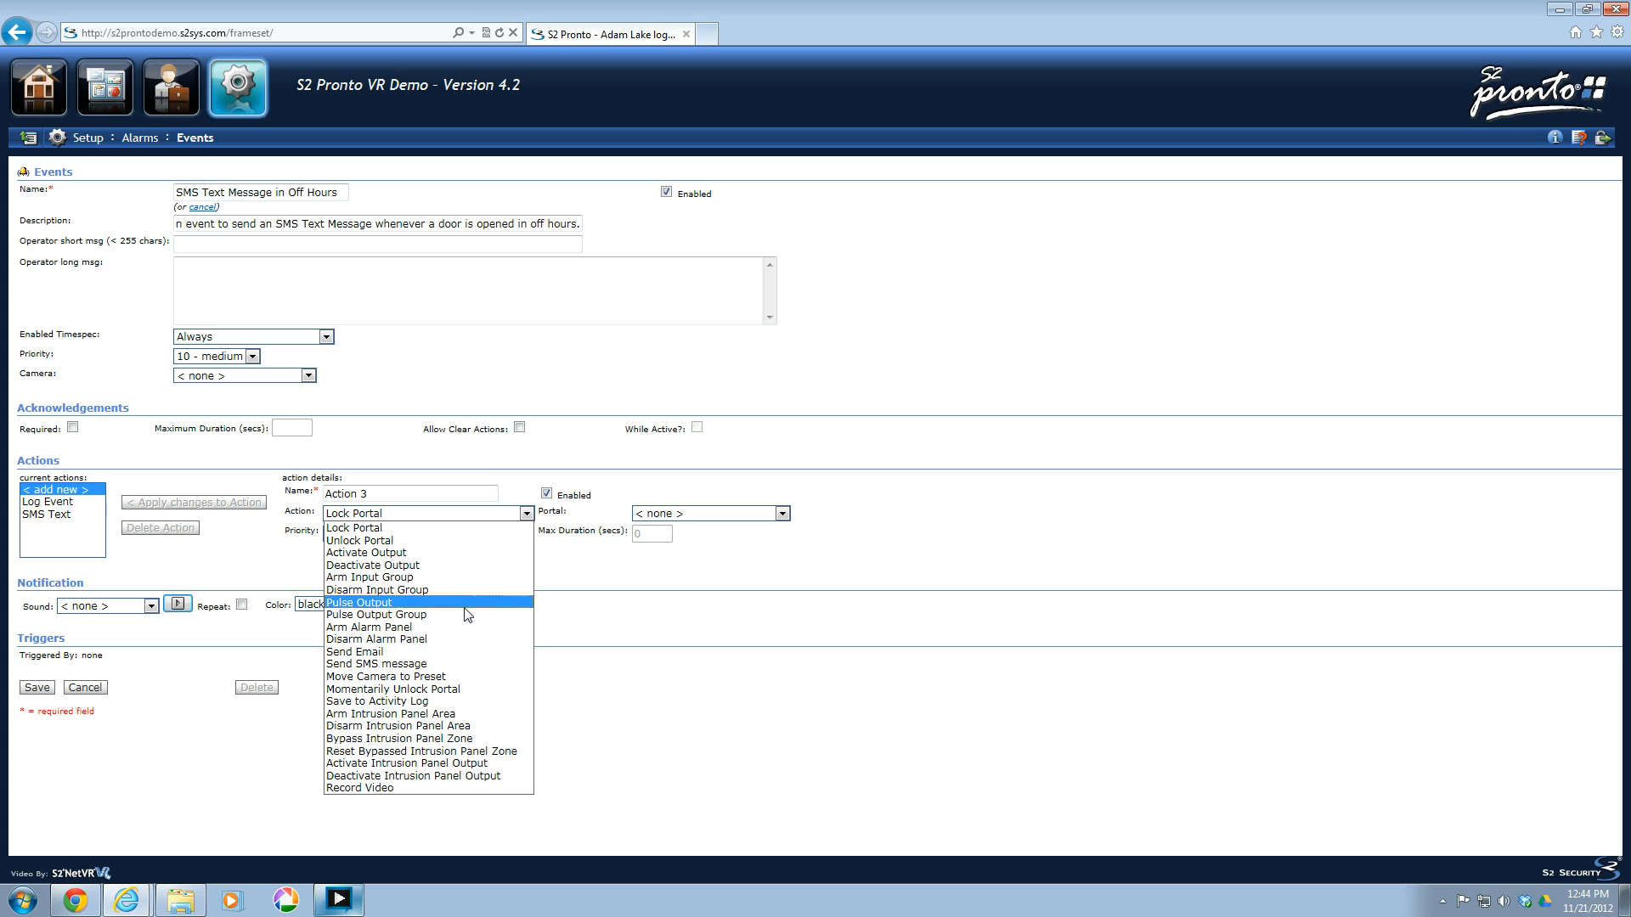
left_click(656, 699)
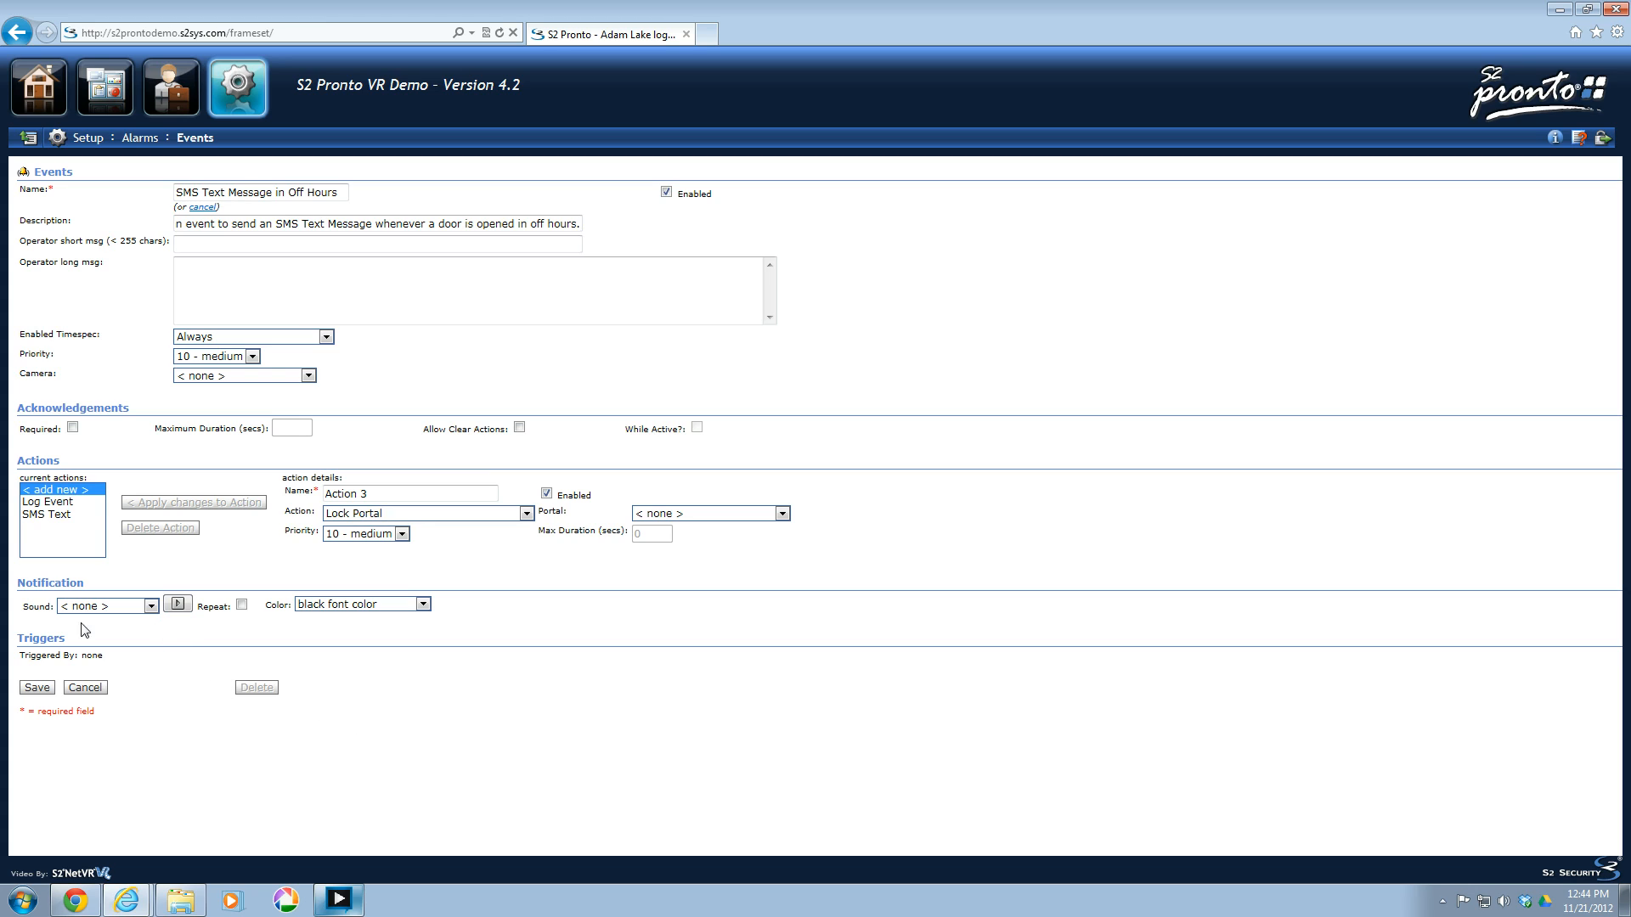
Leave the notification sound at none and save the event.
left_click(151, 606)
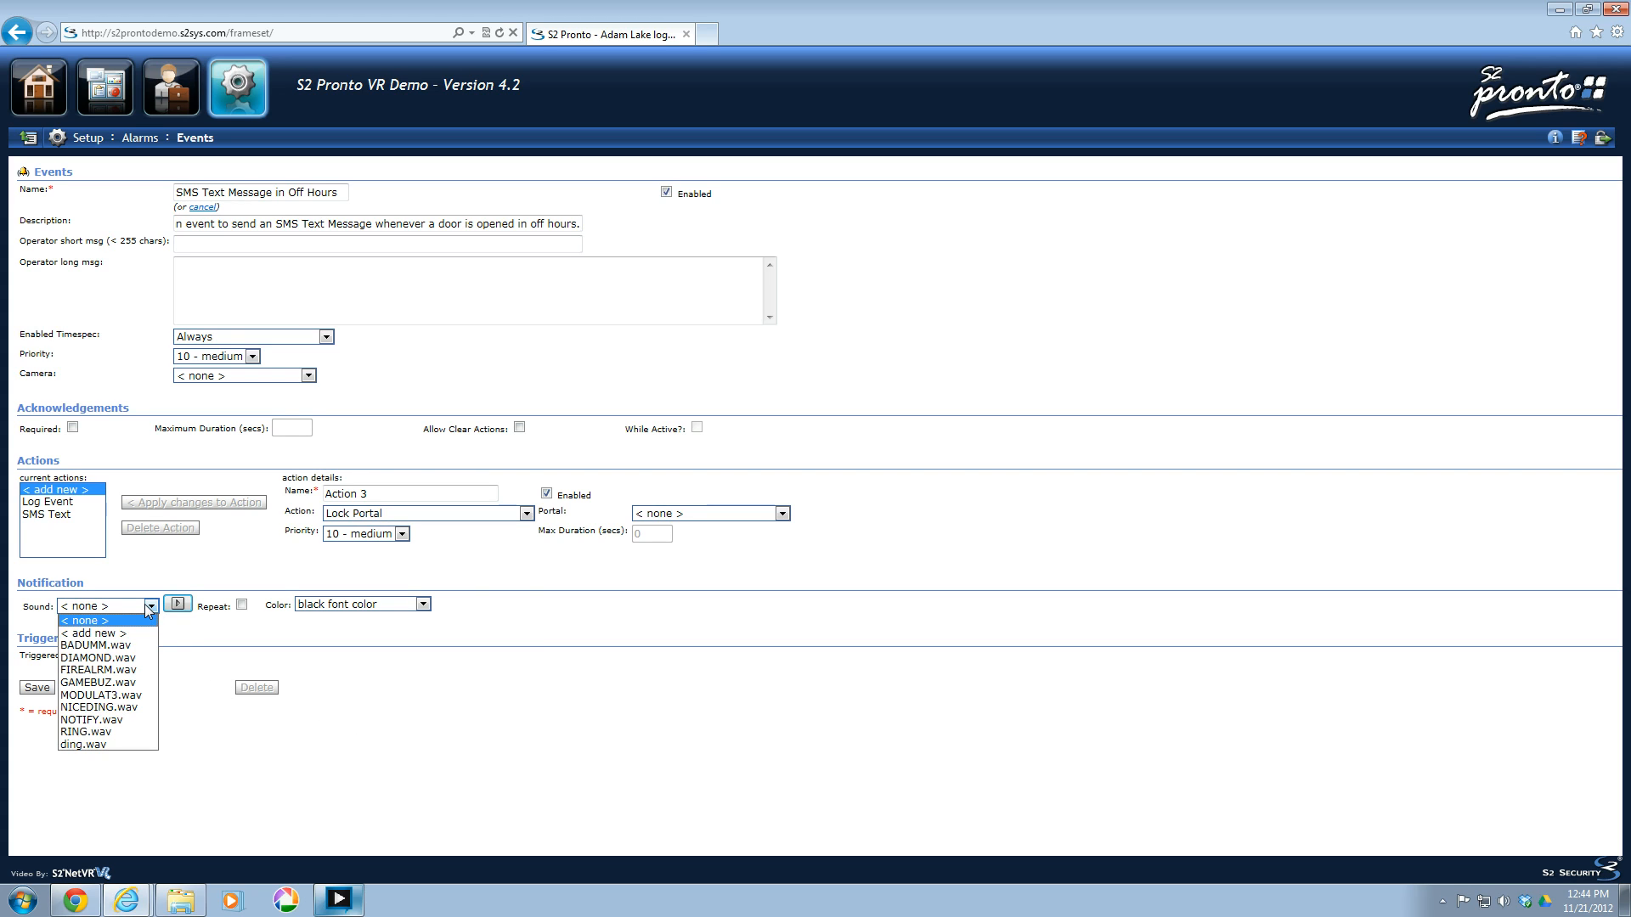
left_click(149, 620)
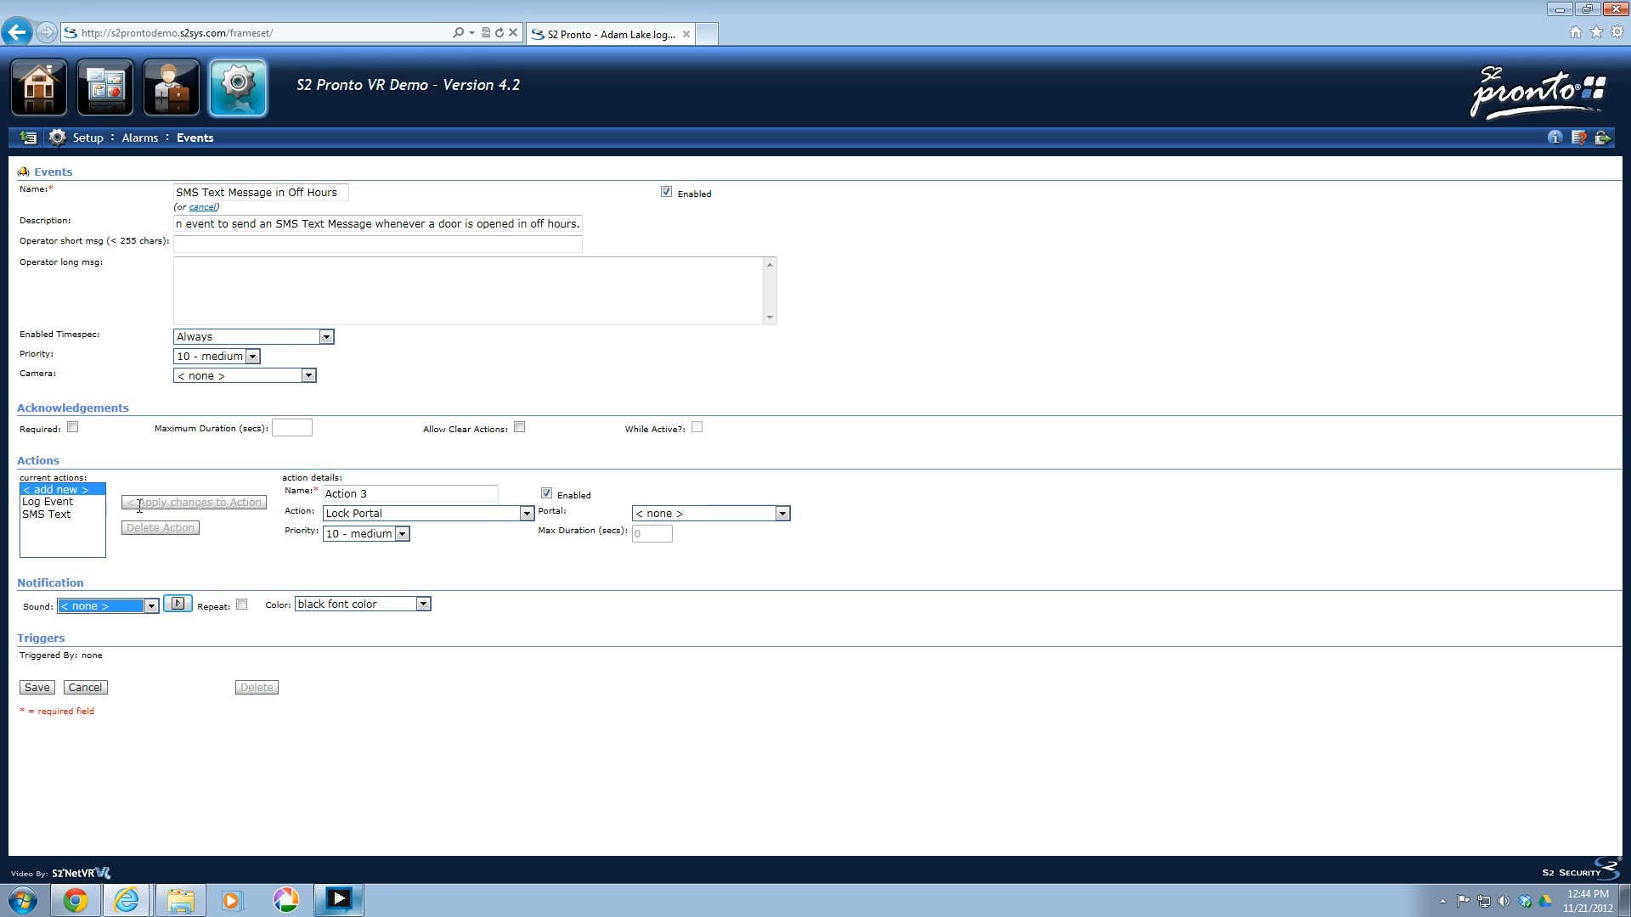
left_click(416, 743)
left_click(34, 688)
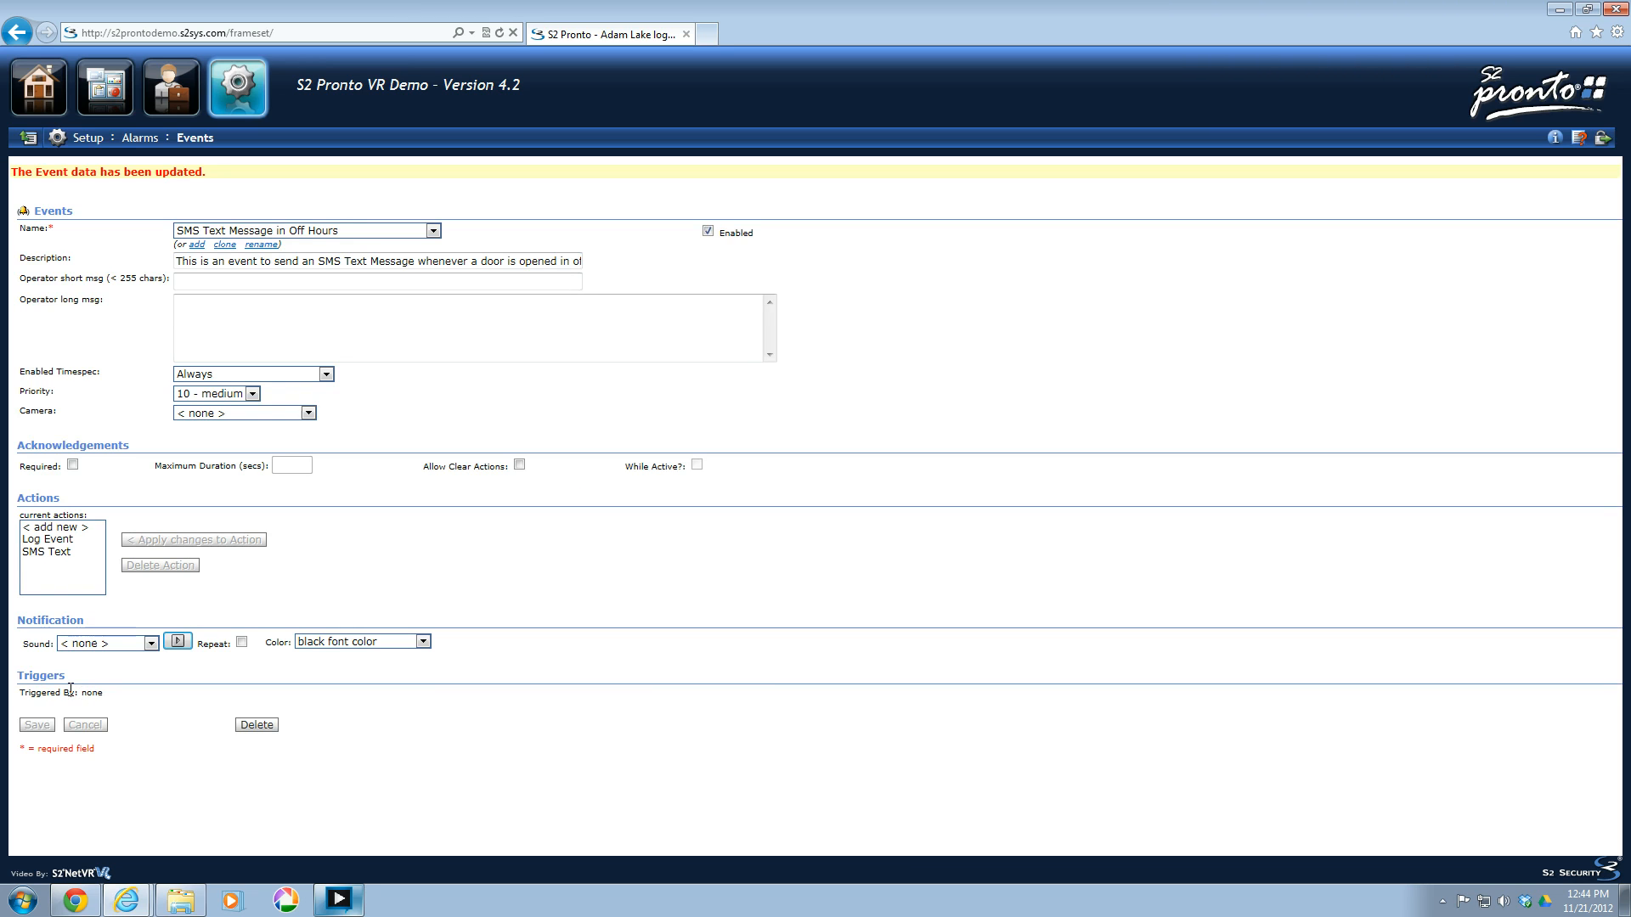
Assign the "SMS Text Message in Off Hours" event to valid access for the Visitor access level.
left_click(253, 104)
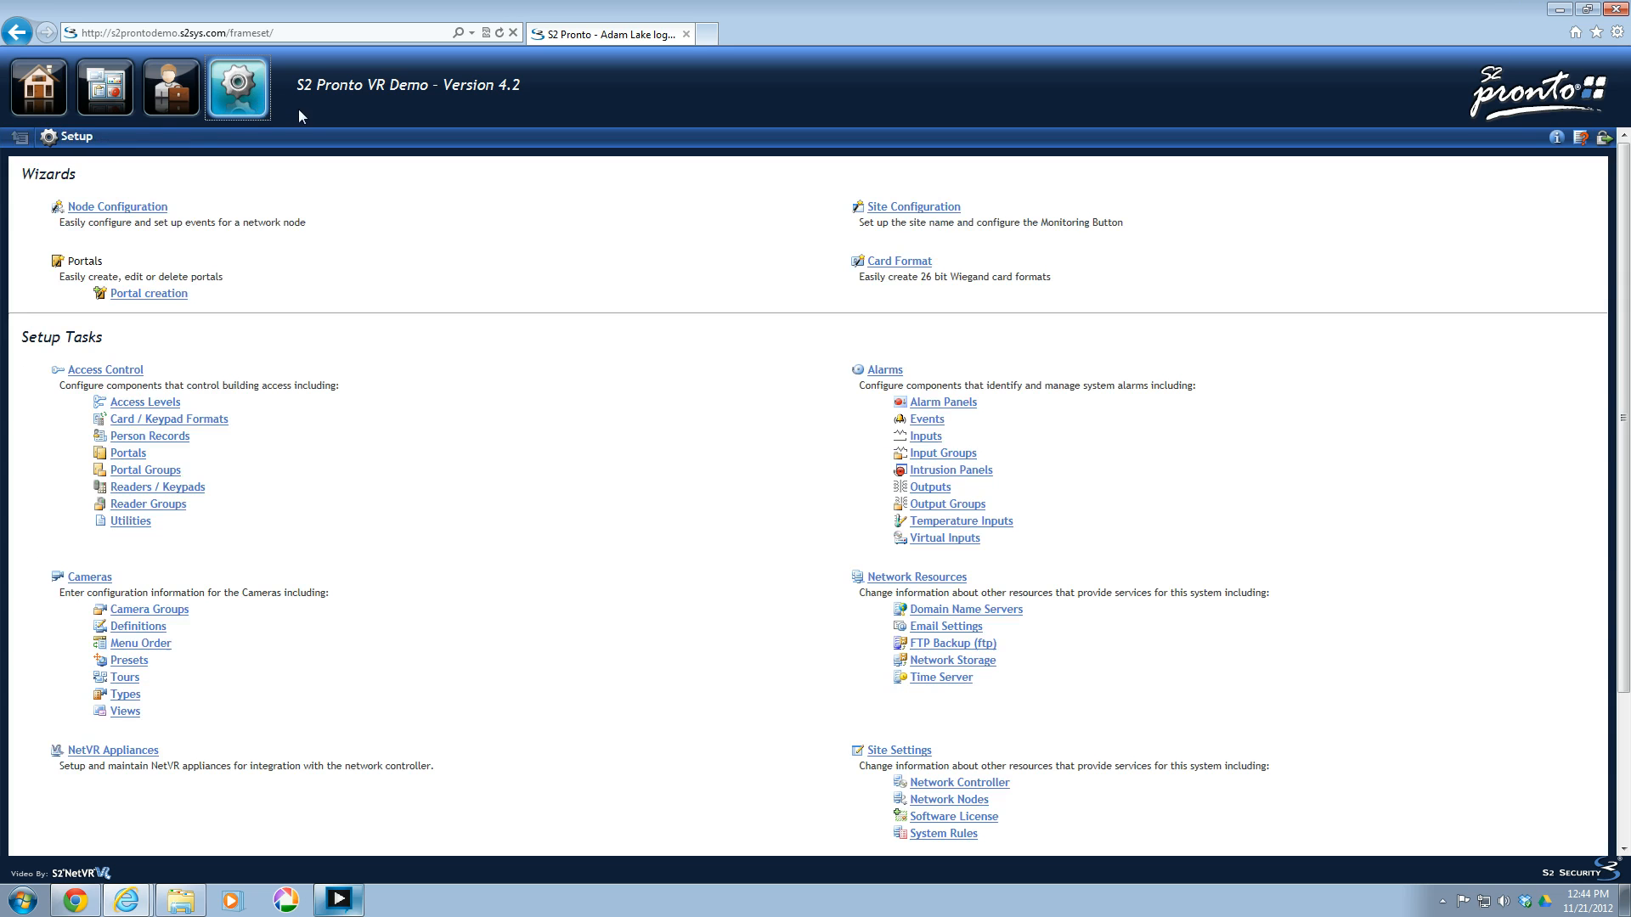
left_click(151, 402)
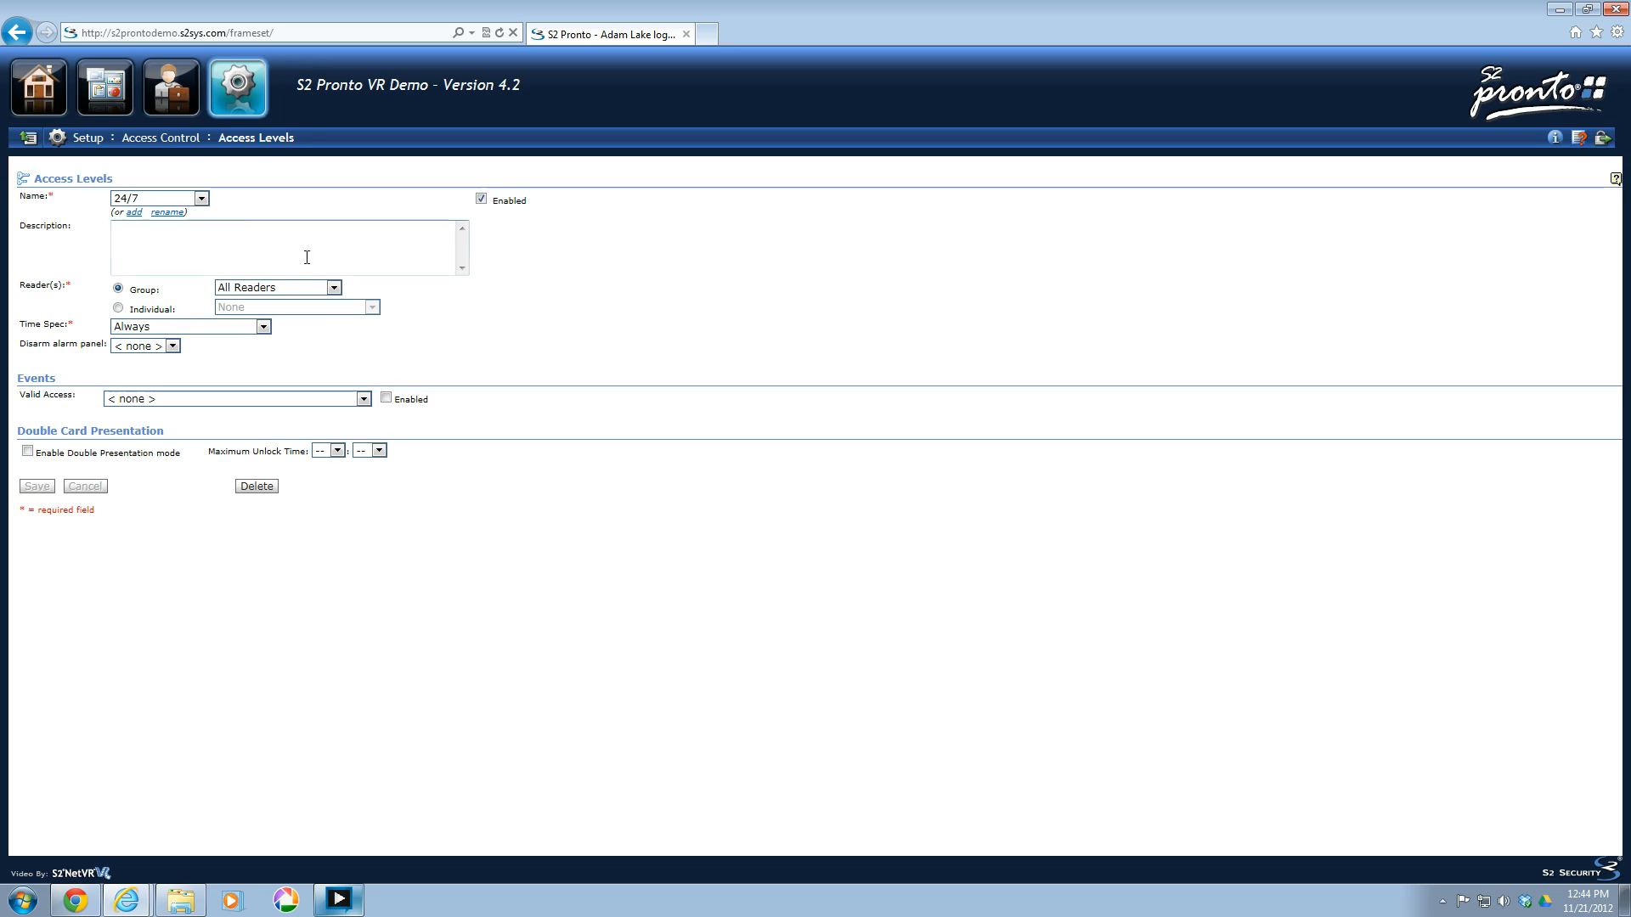
left_click(201, 200)
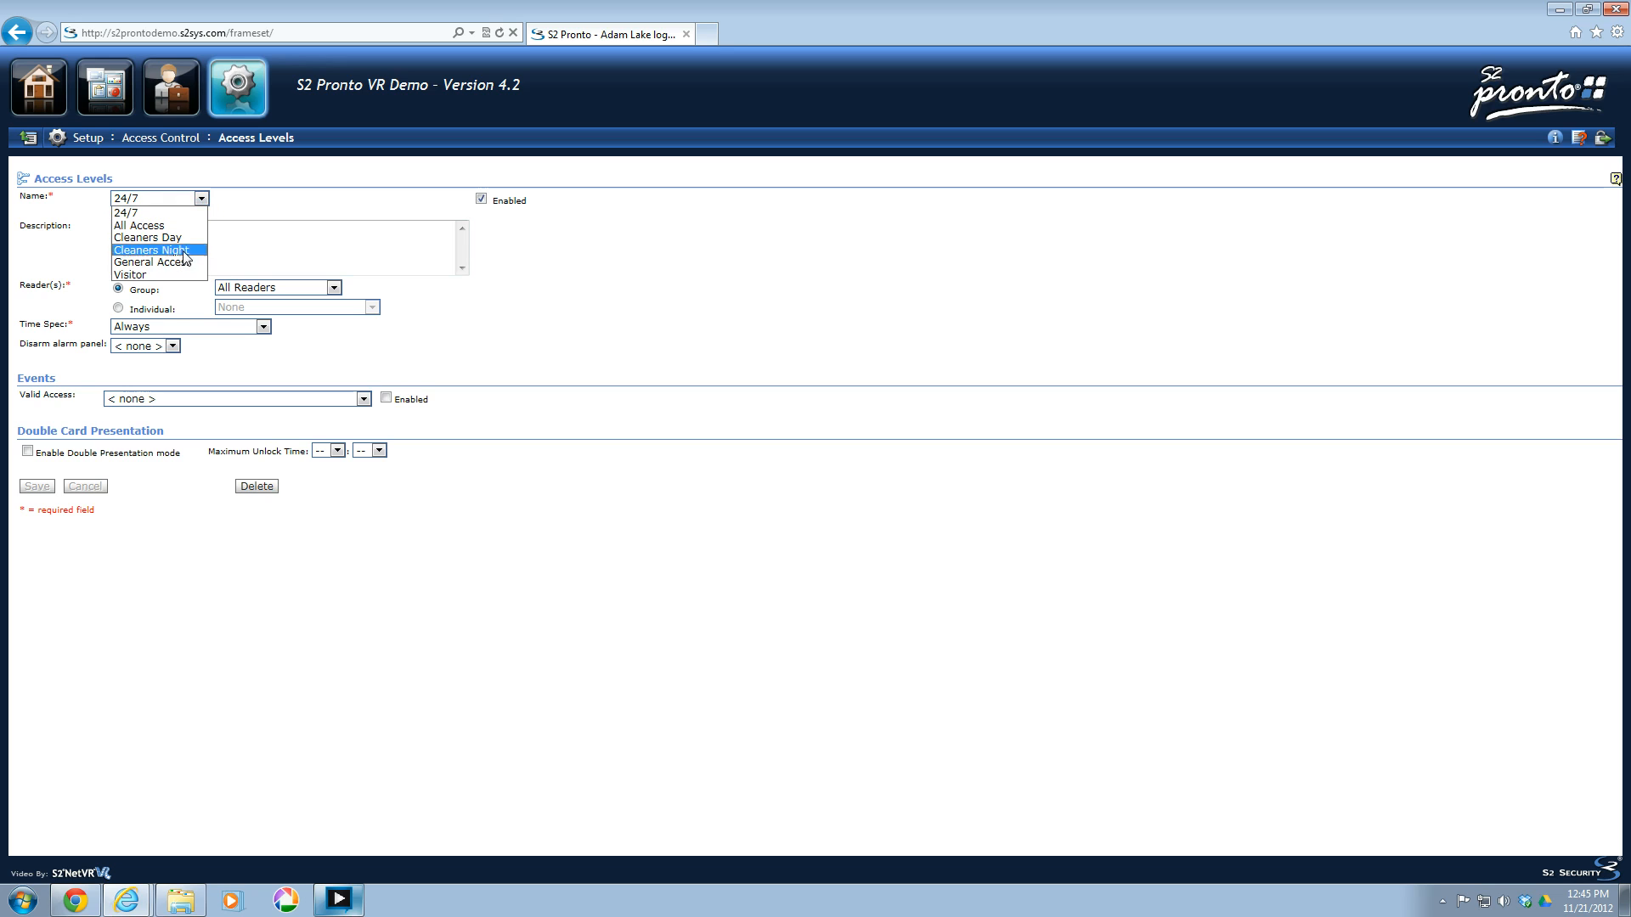
left_click(141, 276)
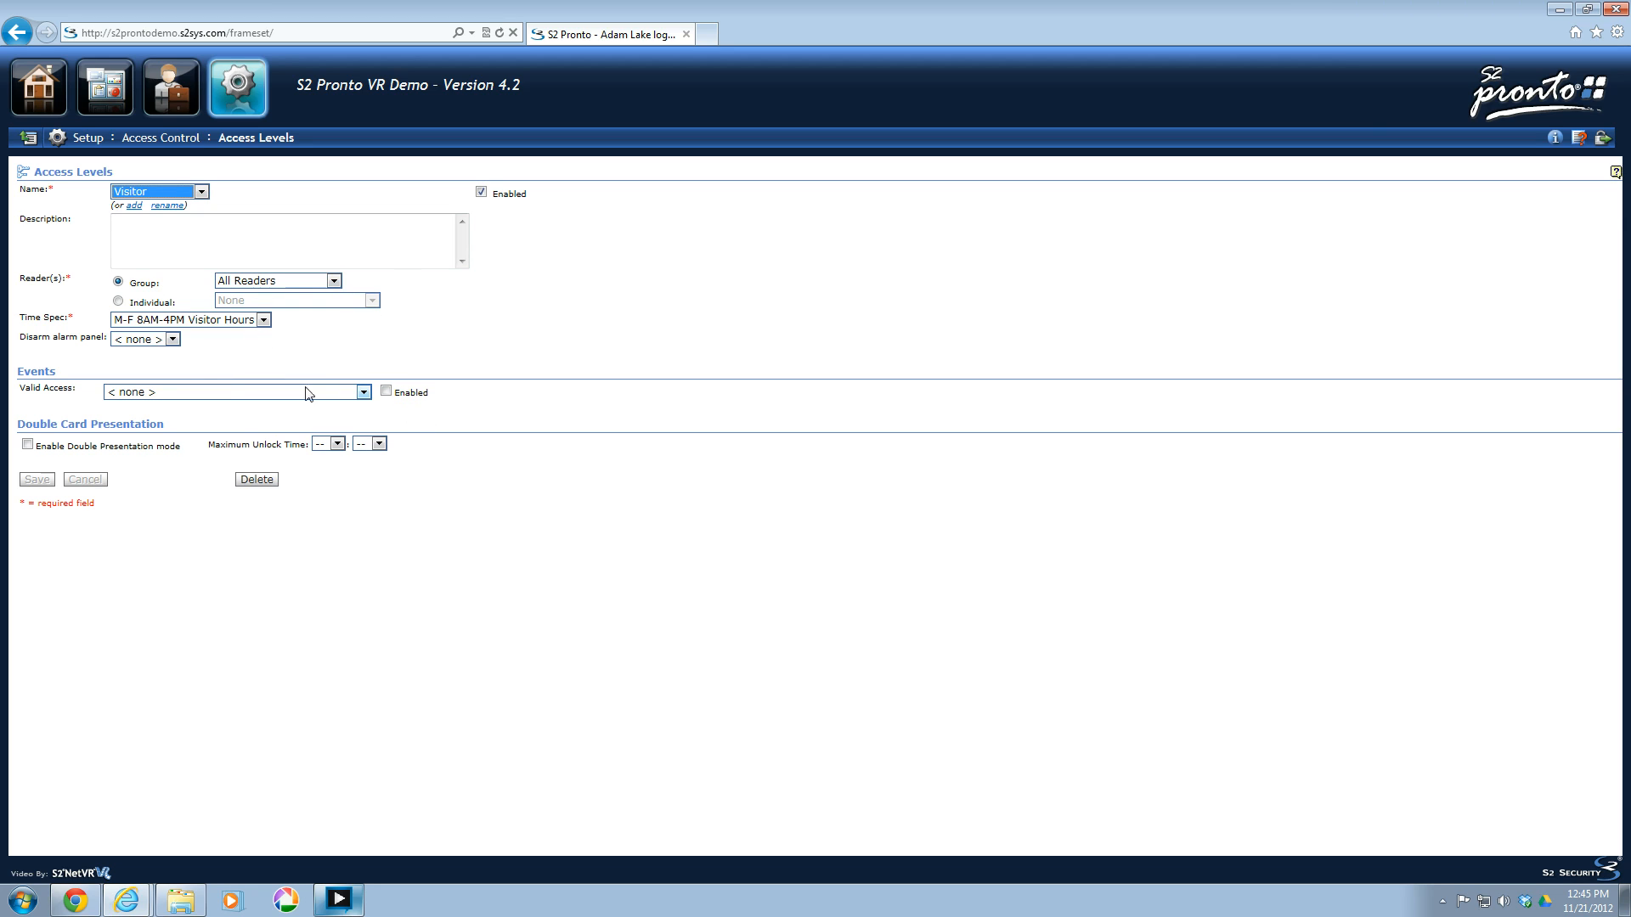
left_click(363, 392)
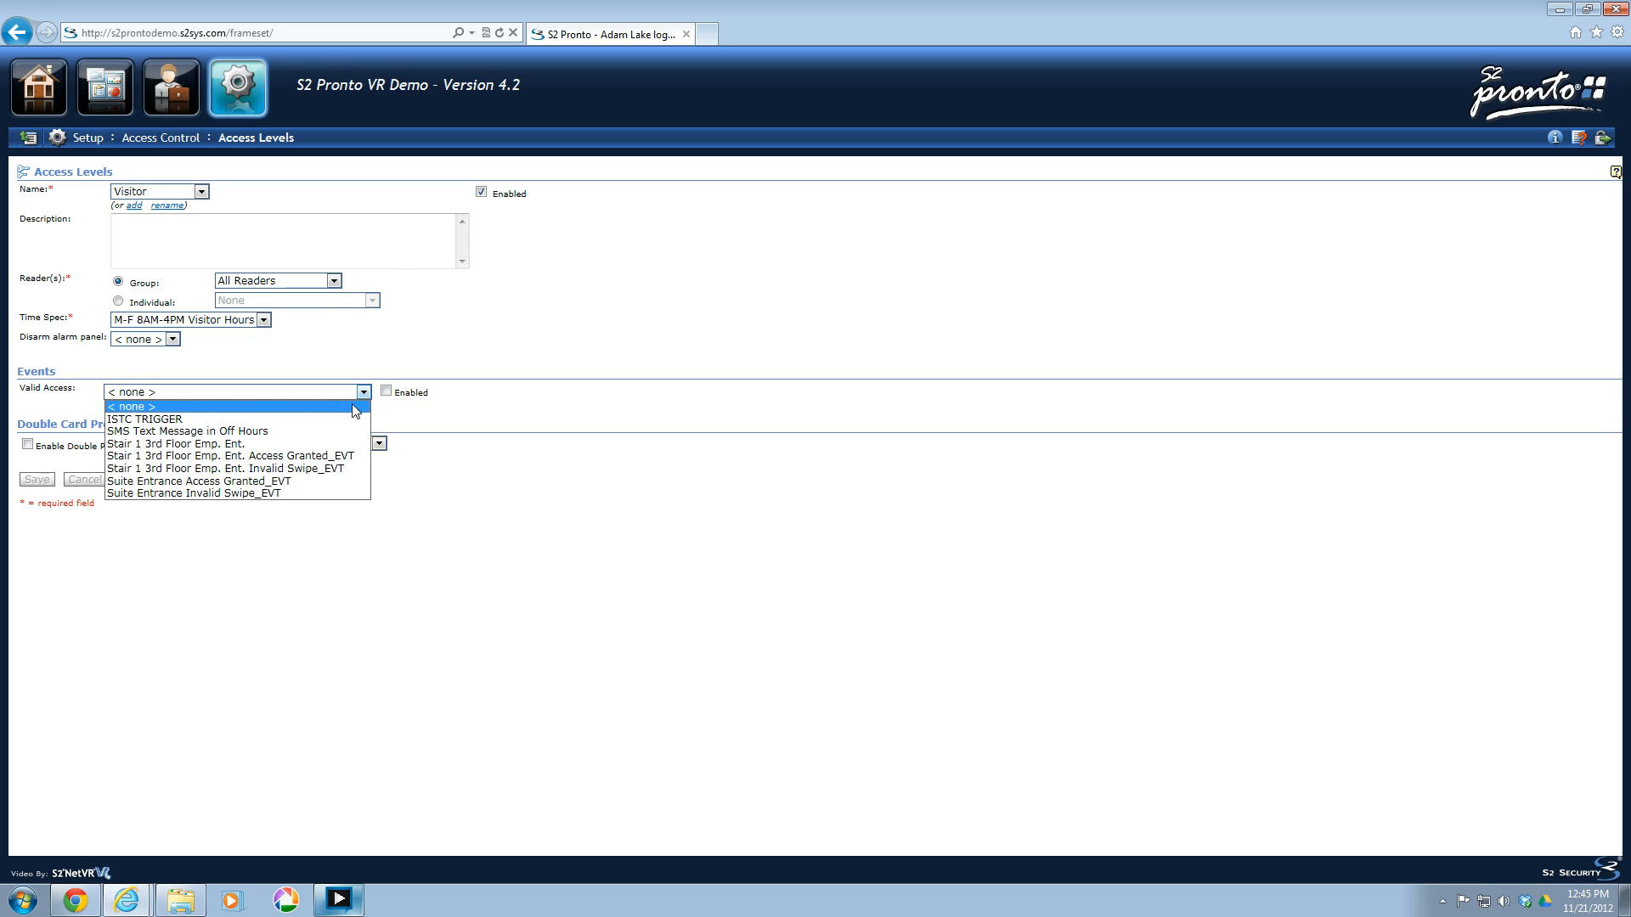
left_click(278, 431)
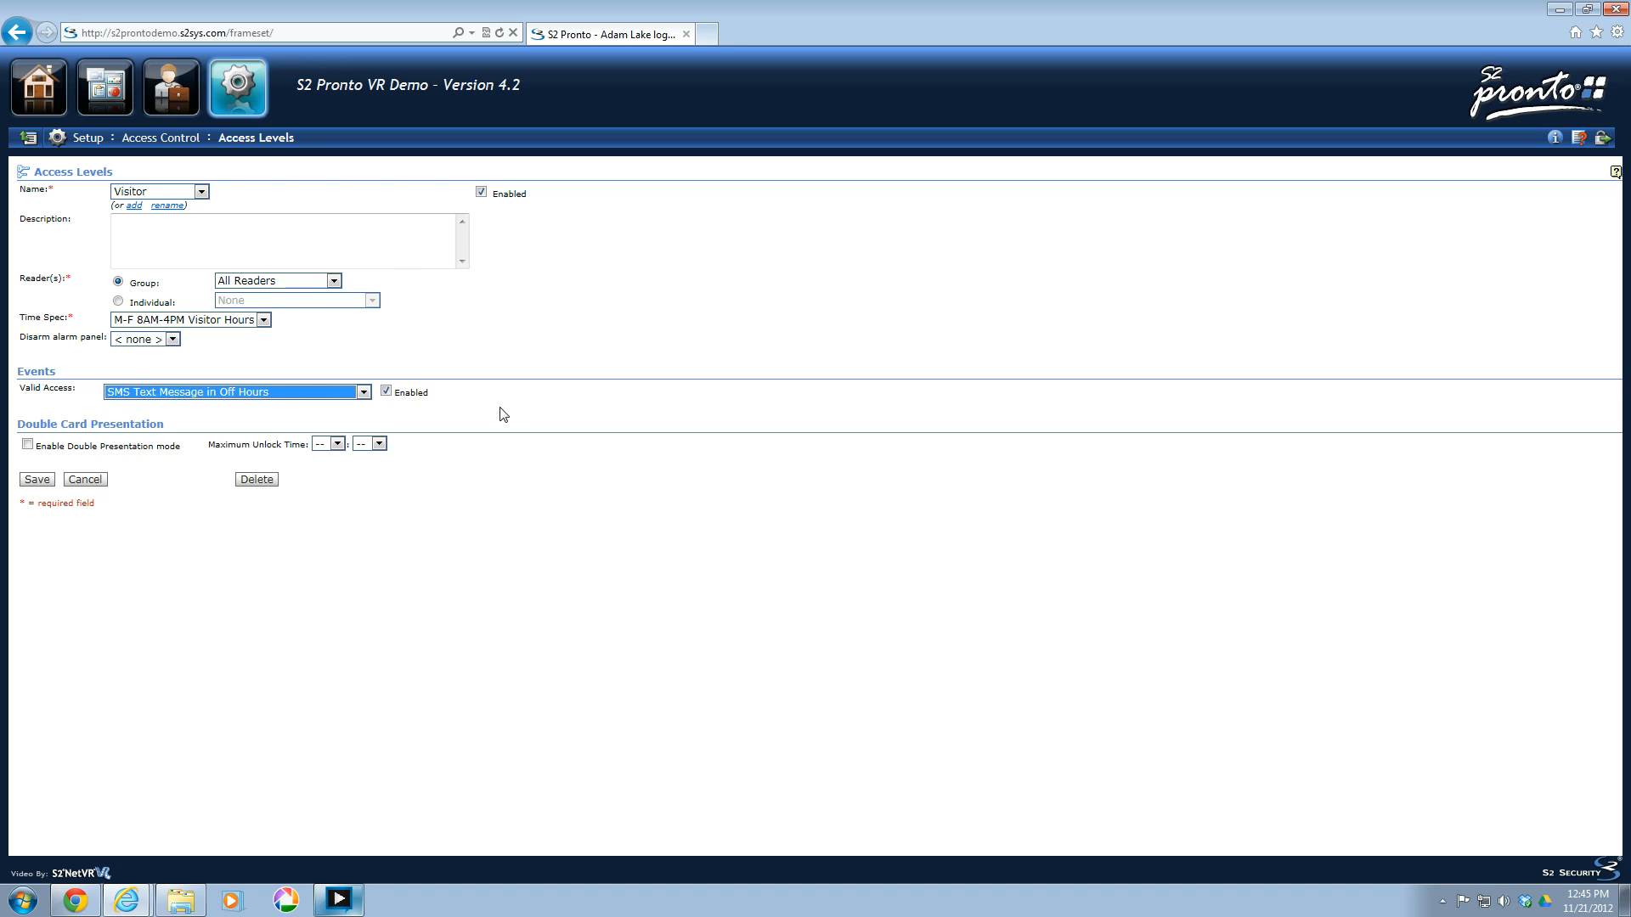